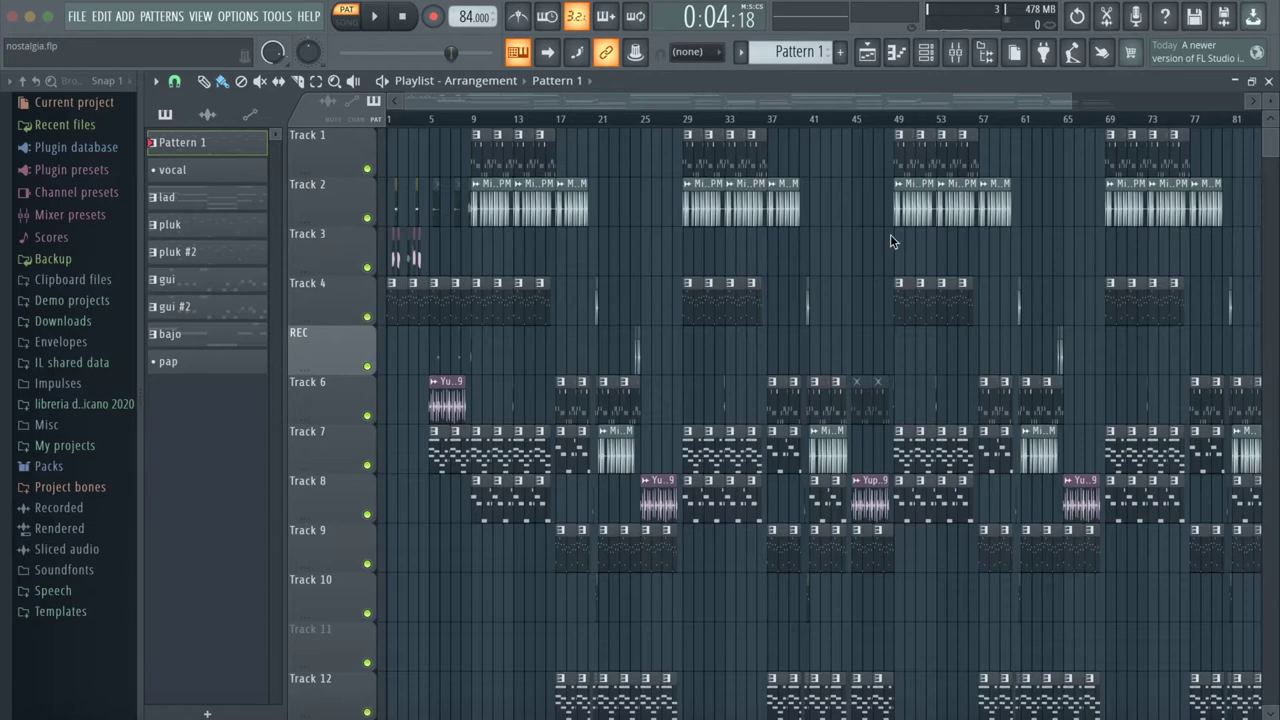
- Select Pattern 1, show the channel rack and start playing the pattern
{"action": "left_click", "coordinate": [741, 54]}
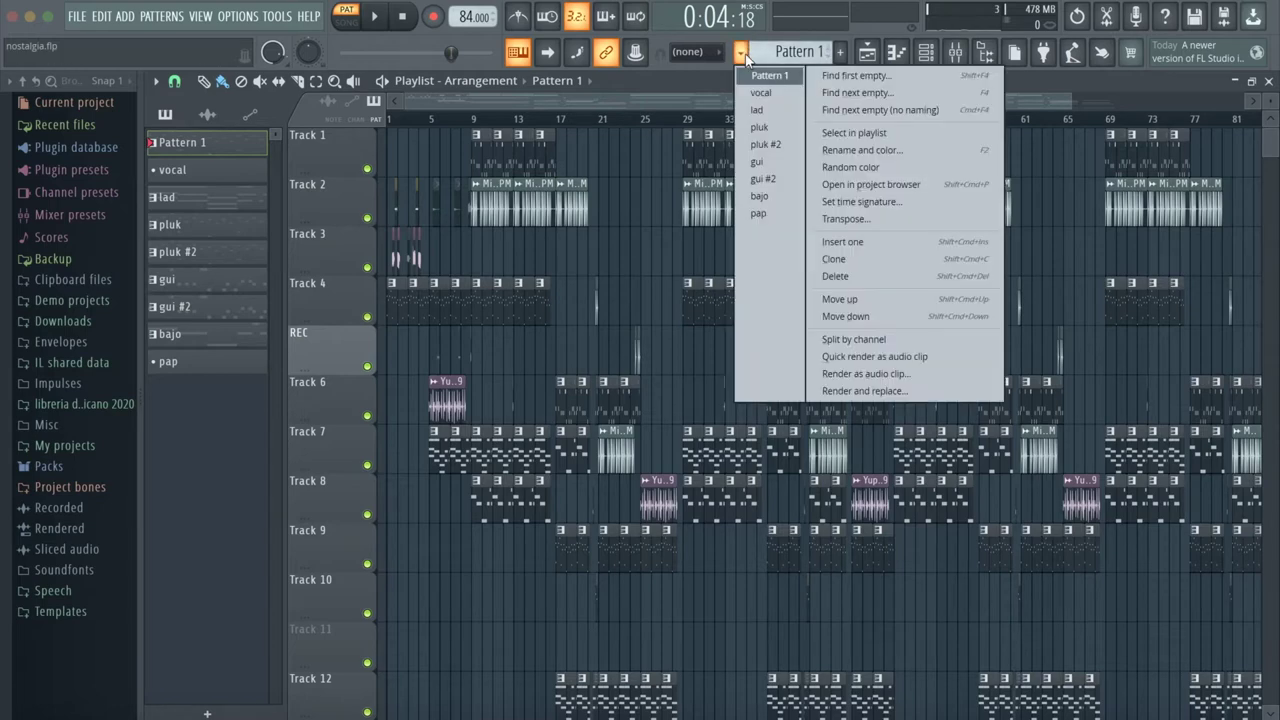
{"action": "left_click", "coordinate": [776, 75]}
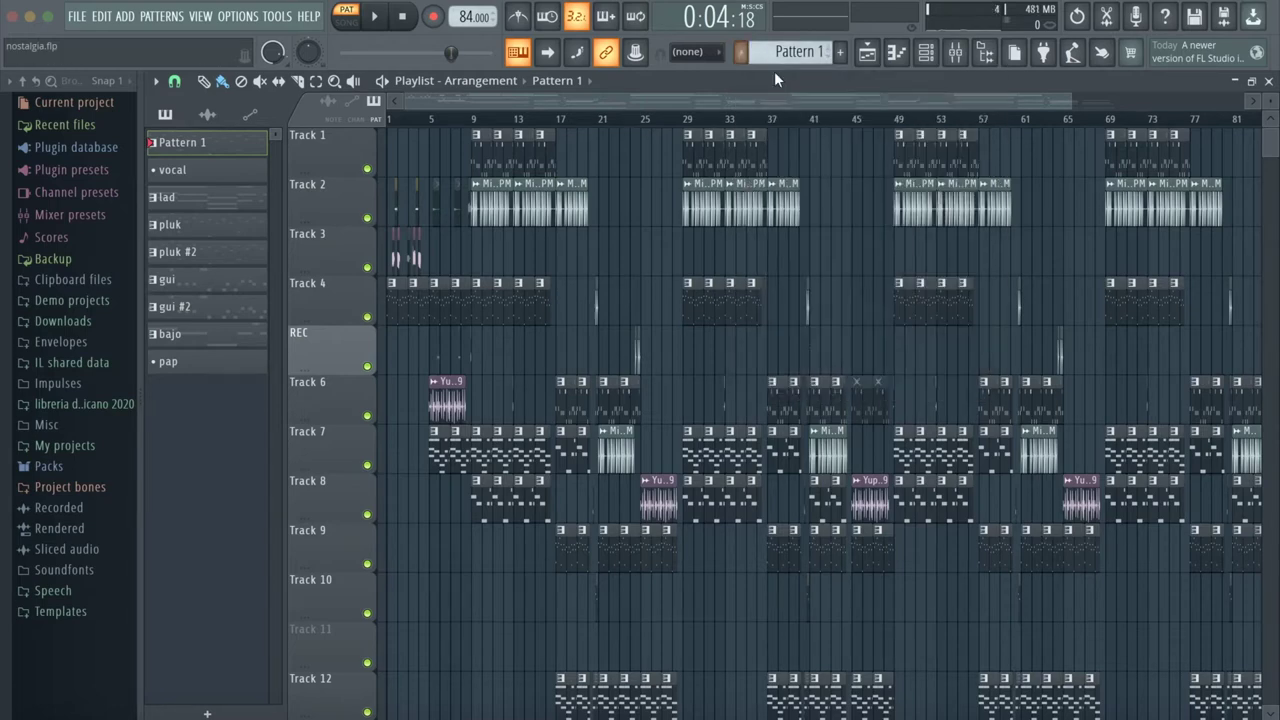
{"action": "left_click", "coordinate": [925, 52]}
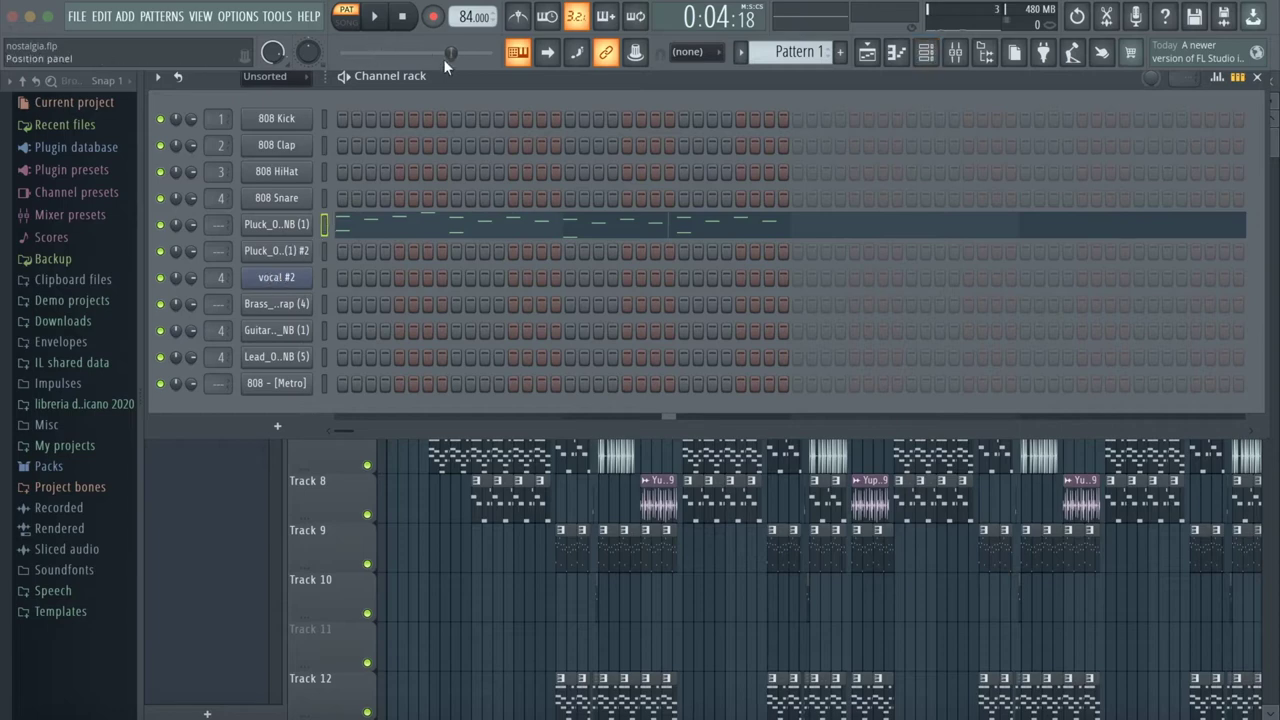
{"action": "left_click", "coordinate": [378, 22]}
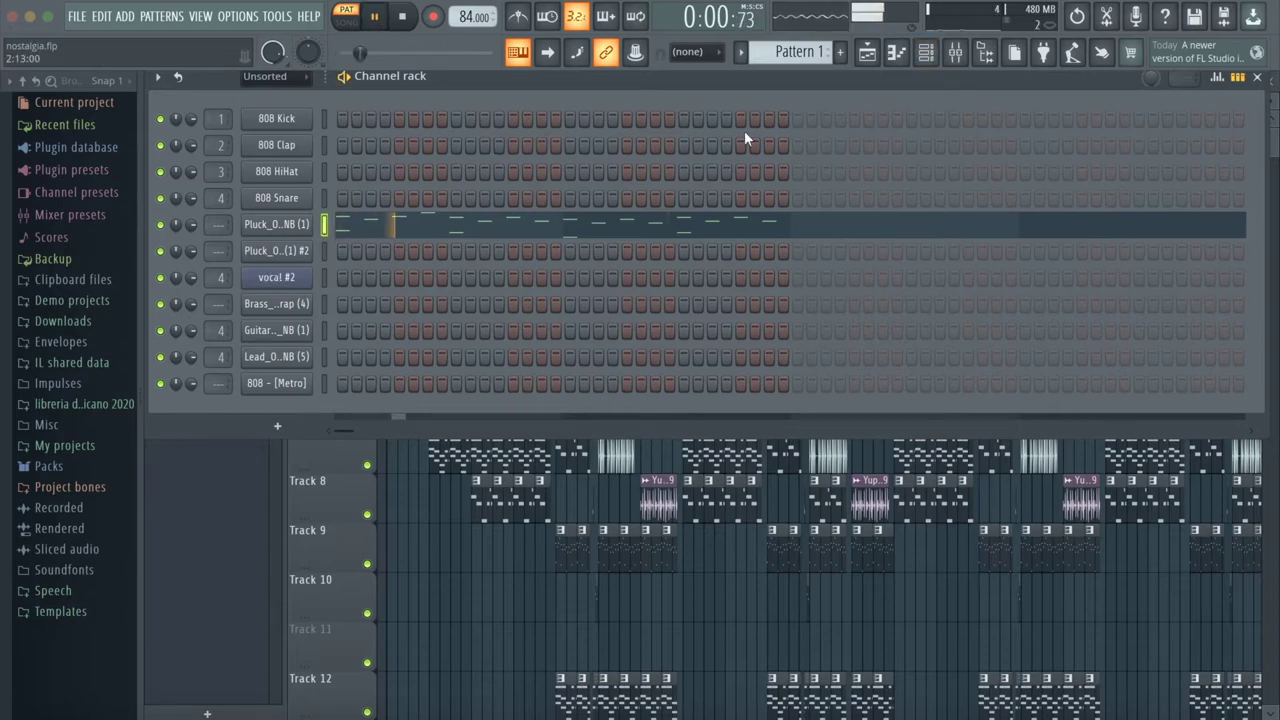
- Examine the Pluck_OneShots_Reggaeton_Trap_NB (1) notes in the piano roll while Pattern 1 plays, and pause playback
{"action": "left_click", "coordinate": [897, 58]}
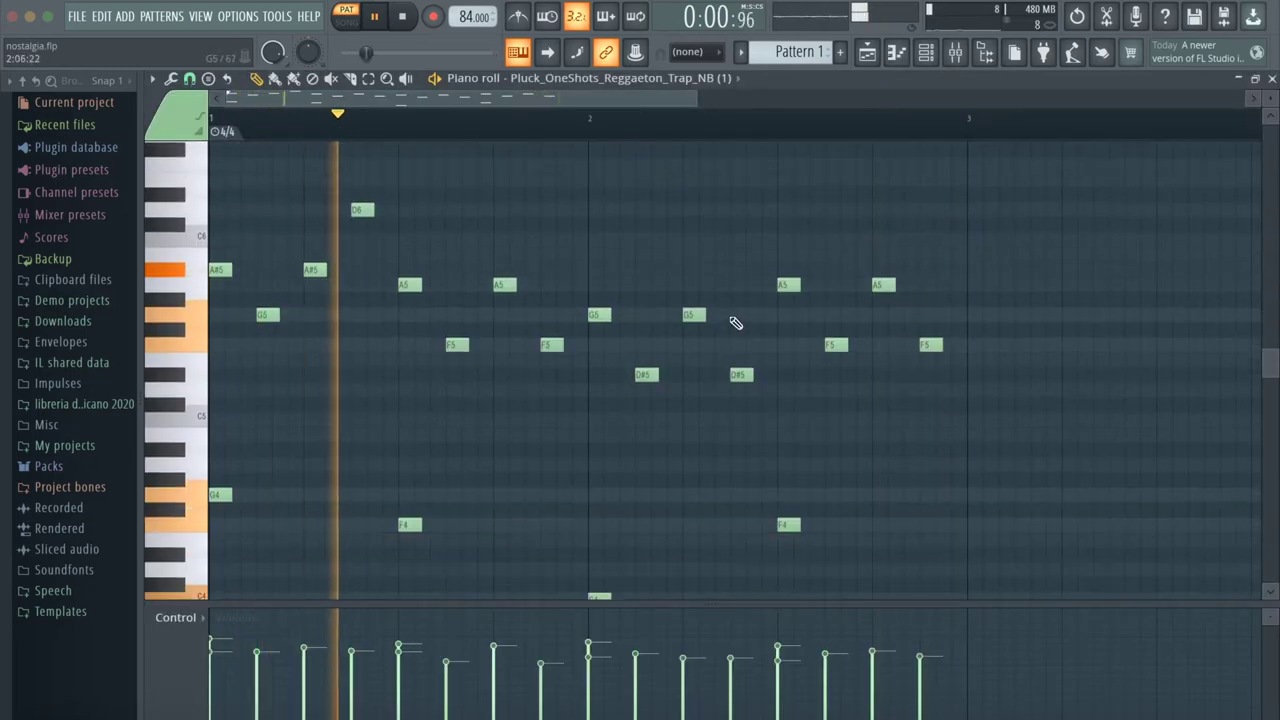
{"action": "scroll", "coordinate": [736, 323], "scroll_direction": "down", "scroll_amount": 1}
{"action": "scroll", "coordinate": [724, 205], "scroll_direction": "down", "scroll_amount": 1}
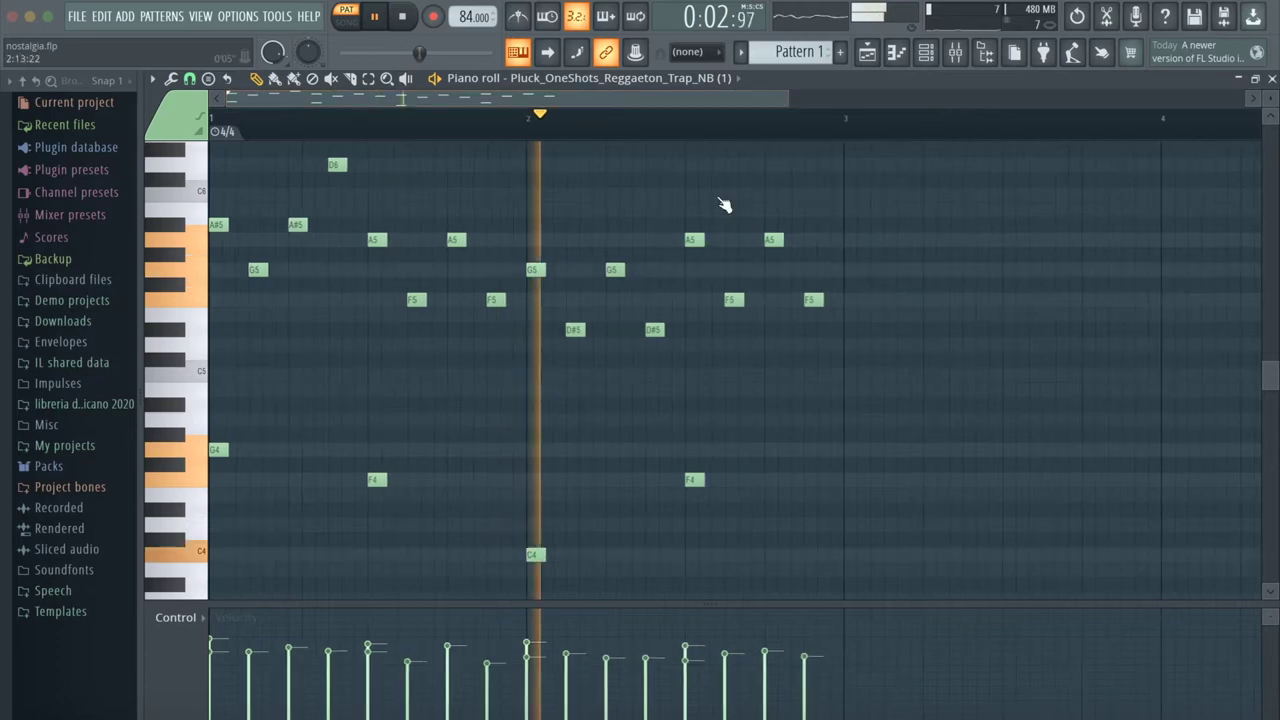
{"action": "scroll", "coordinate": [724, 205], "scroll_direction": "up", "scroll_amount": 1}
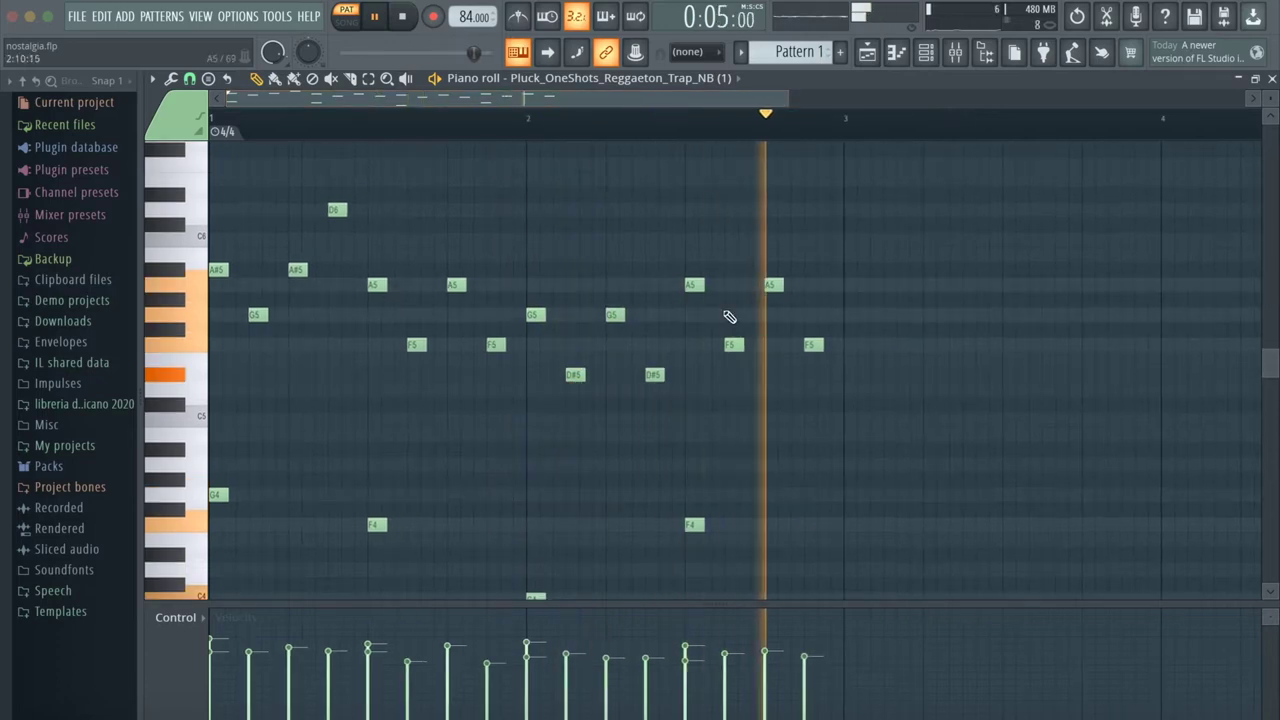
{"action": "scroll", "coordinate": [730, 317], "scroll_direction": "down", "scroll_amount": 3}
{"action": "scroll", "coordinate": [729, 320], "scroll_direction": "up", "scroll_amount": 3}
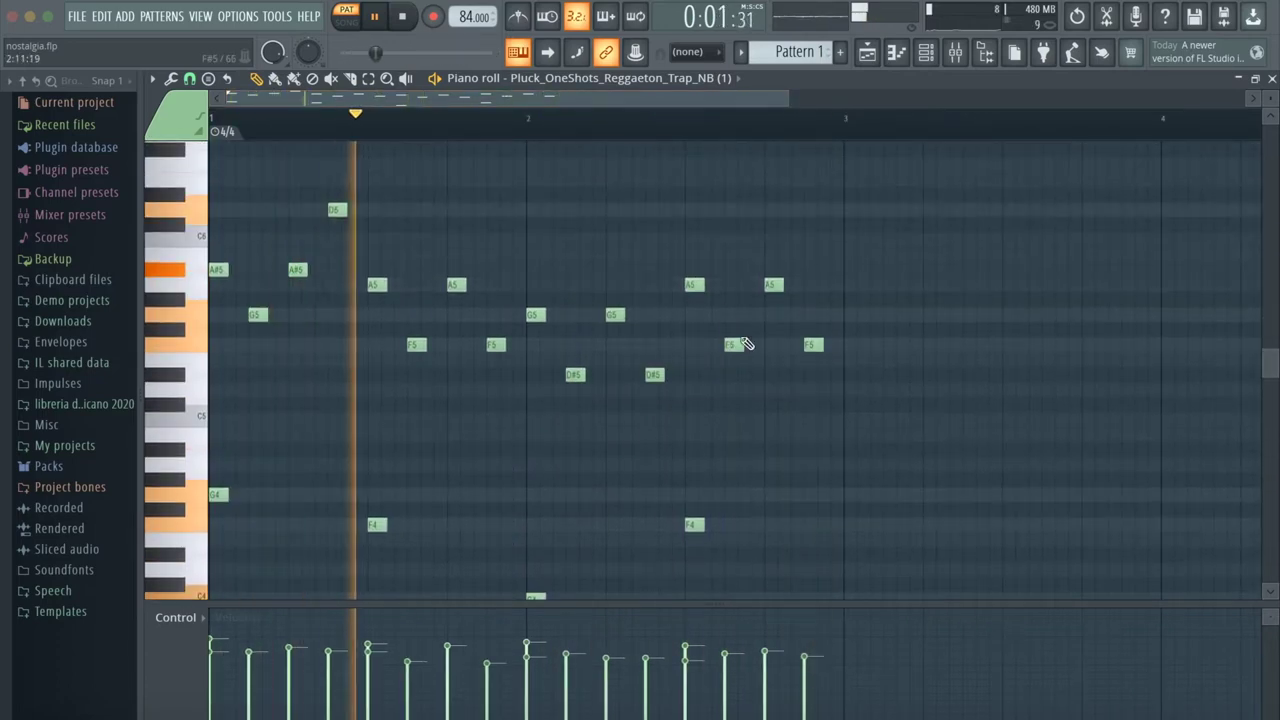
{"action": "scroll", "coordinate": [745, 343], "scroll_direction": "down", "scroll_amount": 1}
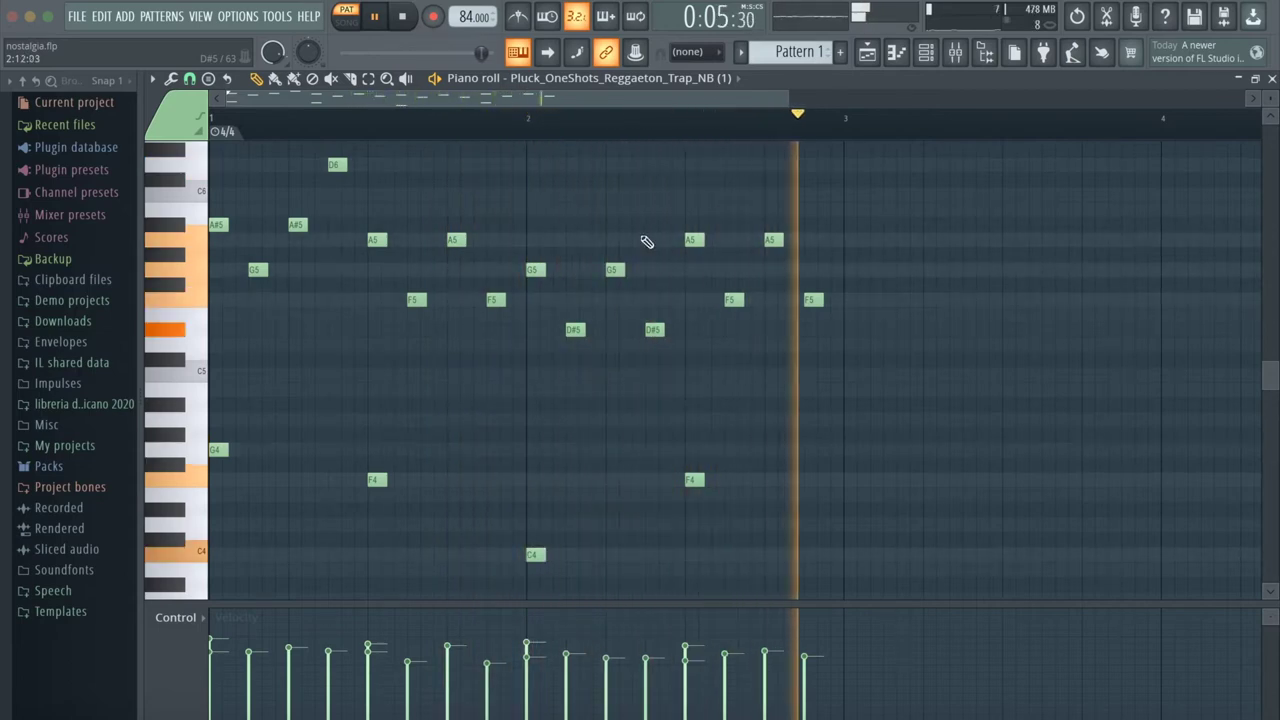
{"action": "key", "text": "space"}
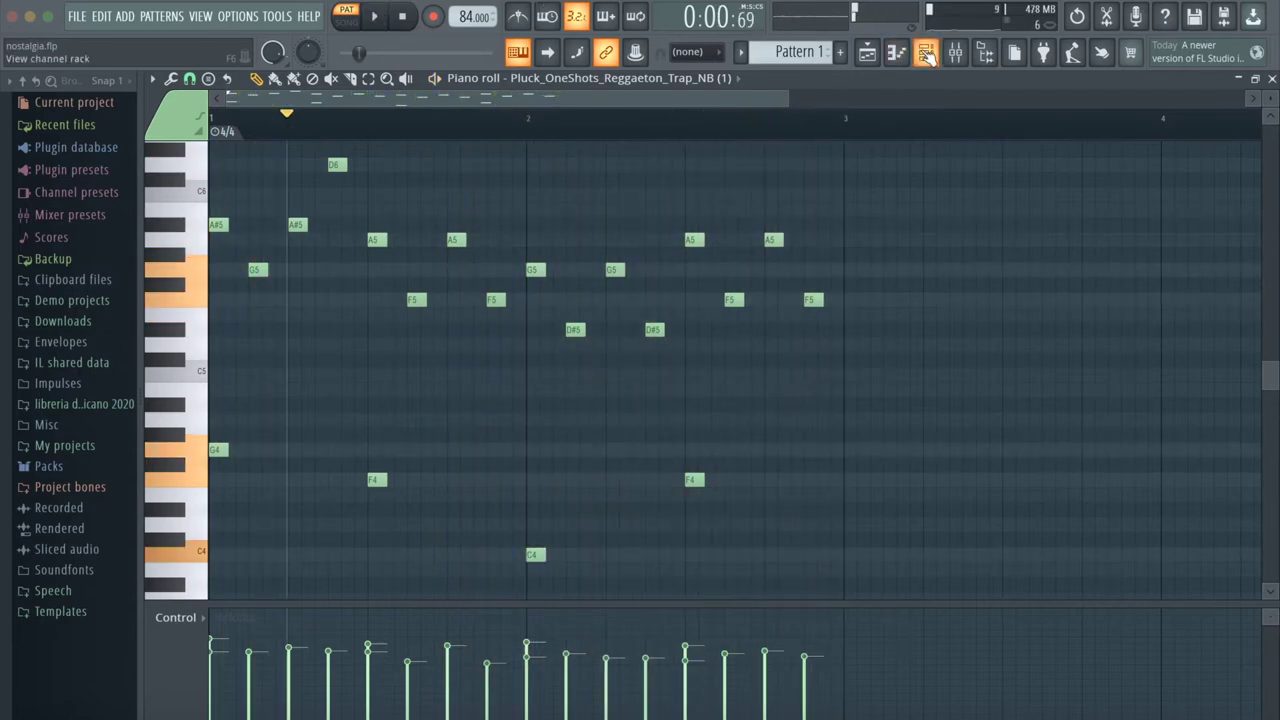
- Make vocal the active pattern and return to the playlist
{"action": "left_click", "coordinate": [927, 54]}
{"action": "left_click", "coordinate": [740, 51]}
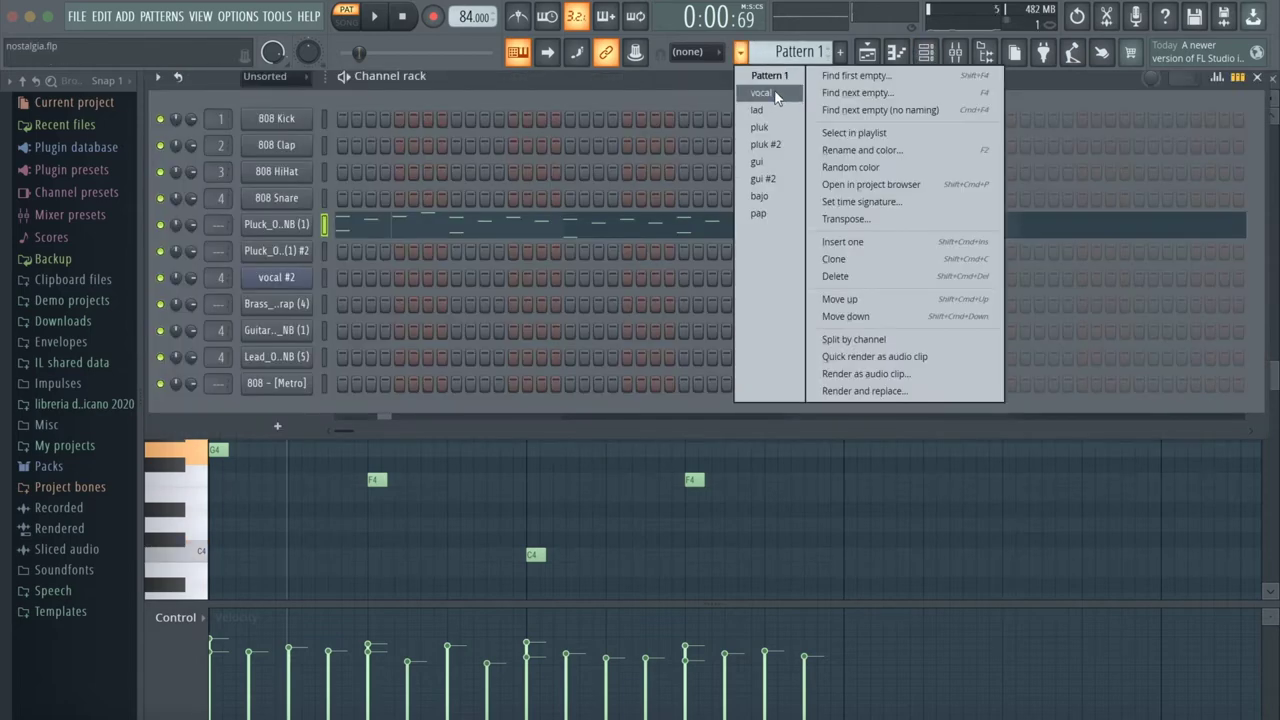
{"action": "left_click", "coordinate": [774, 93]}
{"action": "left_click", "coordinate": [868, 54]}
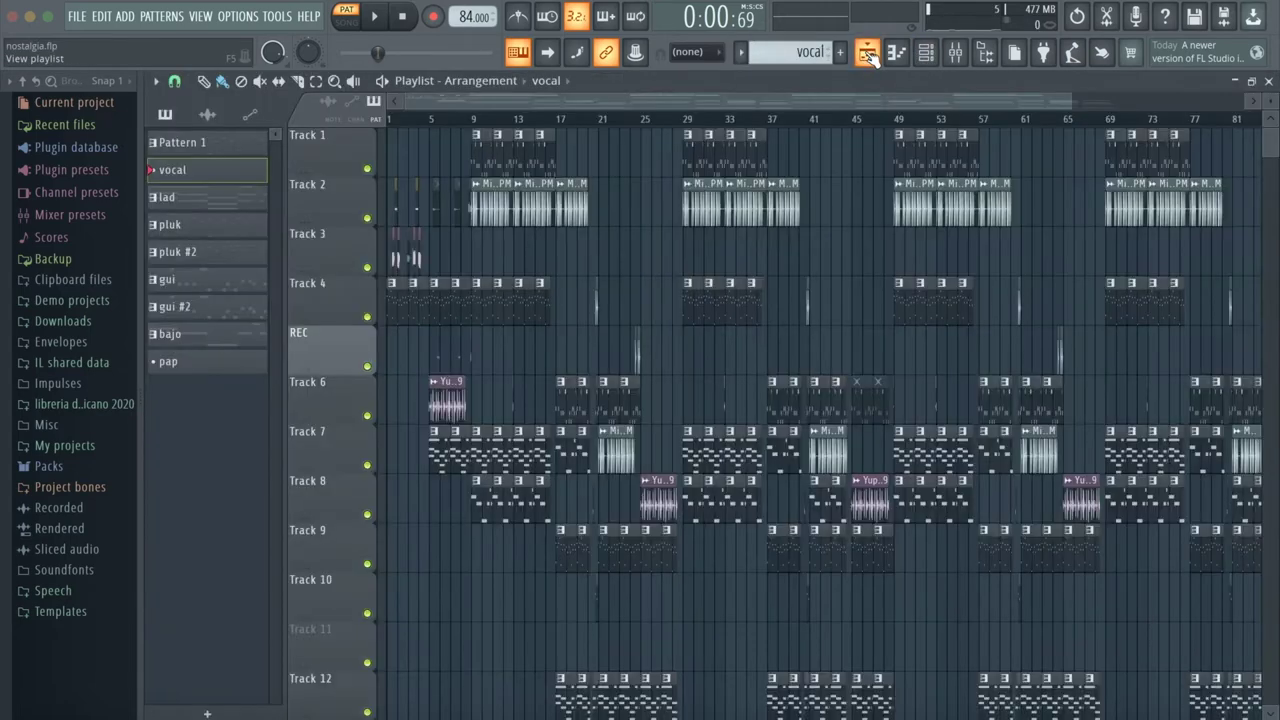
- Select the vocal loop clip on Track 3 and play the arrangement in song mode from the start until about bar 4
{"action": "left_click", "coordinate": [399, 249]}
{"action": "scroll", "coordinate": [434, 295], "scroll_direction": "down", "scroll_amount": 2}
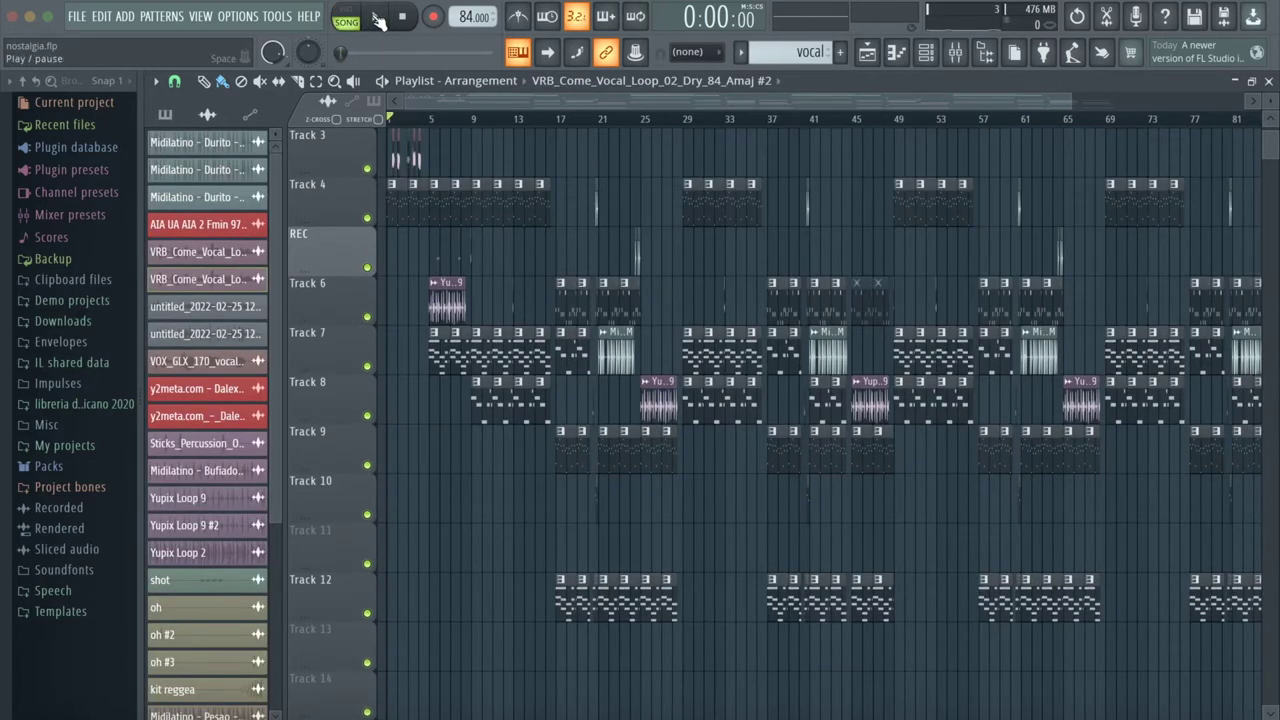
{"action": "left_click", "coordinate": [378, 20]}
{"action": "scroll", "coordinate": [514, 121], "scroll_direction": "up", "scroll_amount": 3}
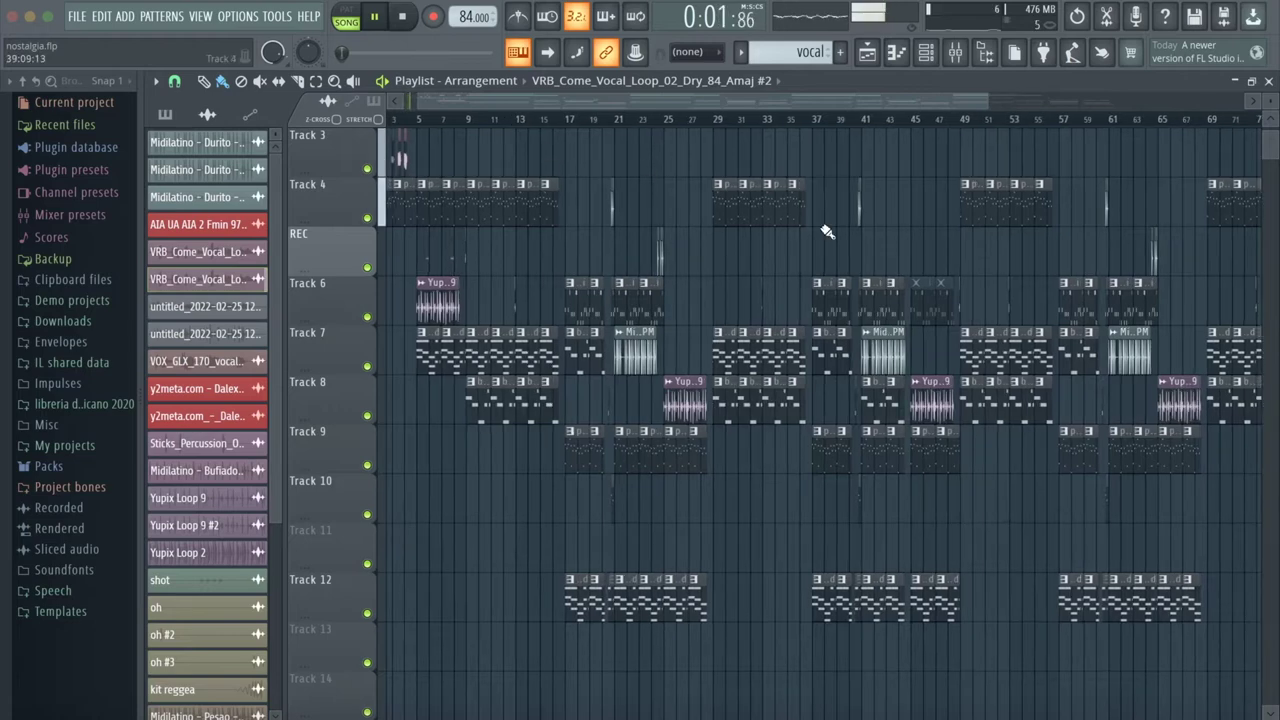
{"action": "scroll", "coordinate": [826, 232], "scroll_direction": "up", "scroll_amount": 1}
{"action": "scroll", "coordinate": [826, 232], "scroll_direction": "down", "scroll_amount": 2}
{"action": "scroll", "coordinate": [826, 232], "scroll_direction": "up", "scroll_amount": 3}
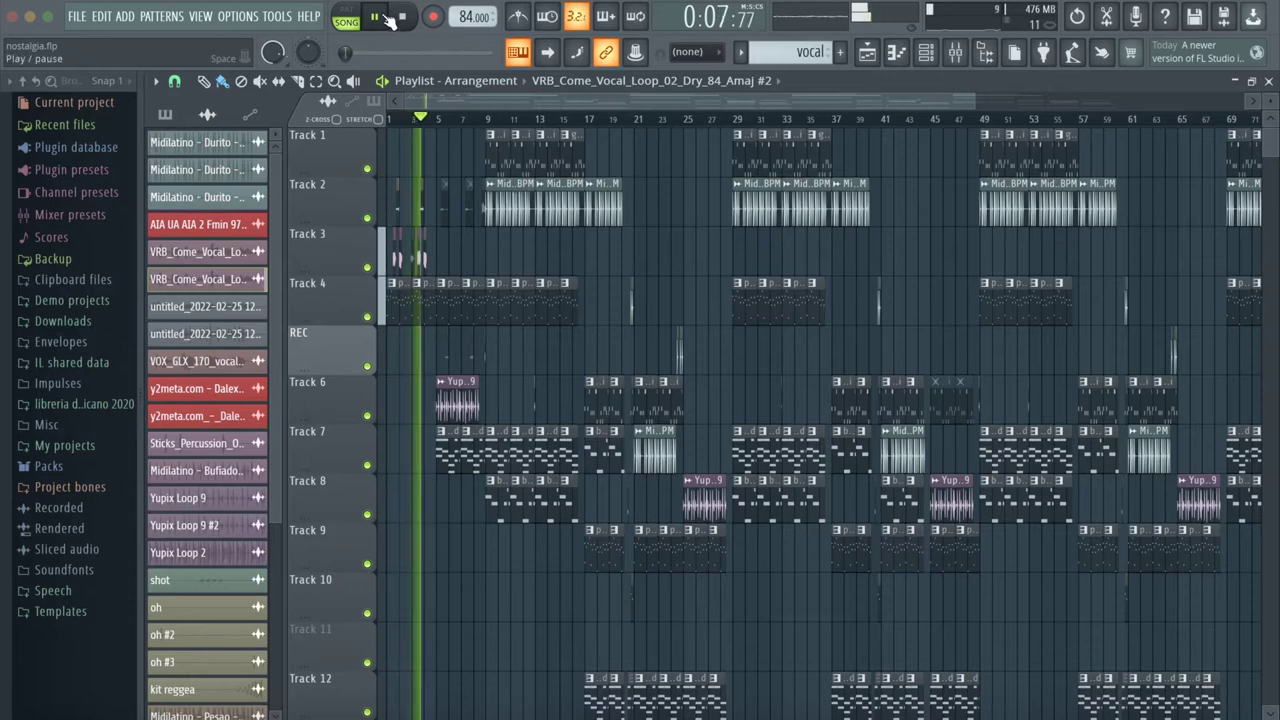
{"action": "left_click", "coordinate": [386, 16]}
- Place the VRB_Come_Vocal_Loop_02_Dry_84_Amaj audio clip at bar 1 of Track 14 and solo that track
{"action": "scroll", "coordinate": [557, 372], "scroll_direction": "down", "scroll_amount": 5}
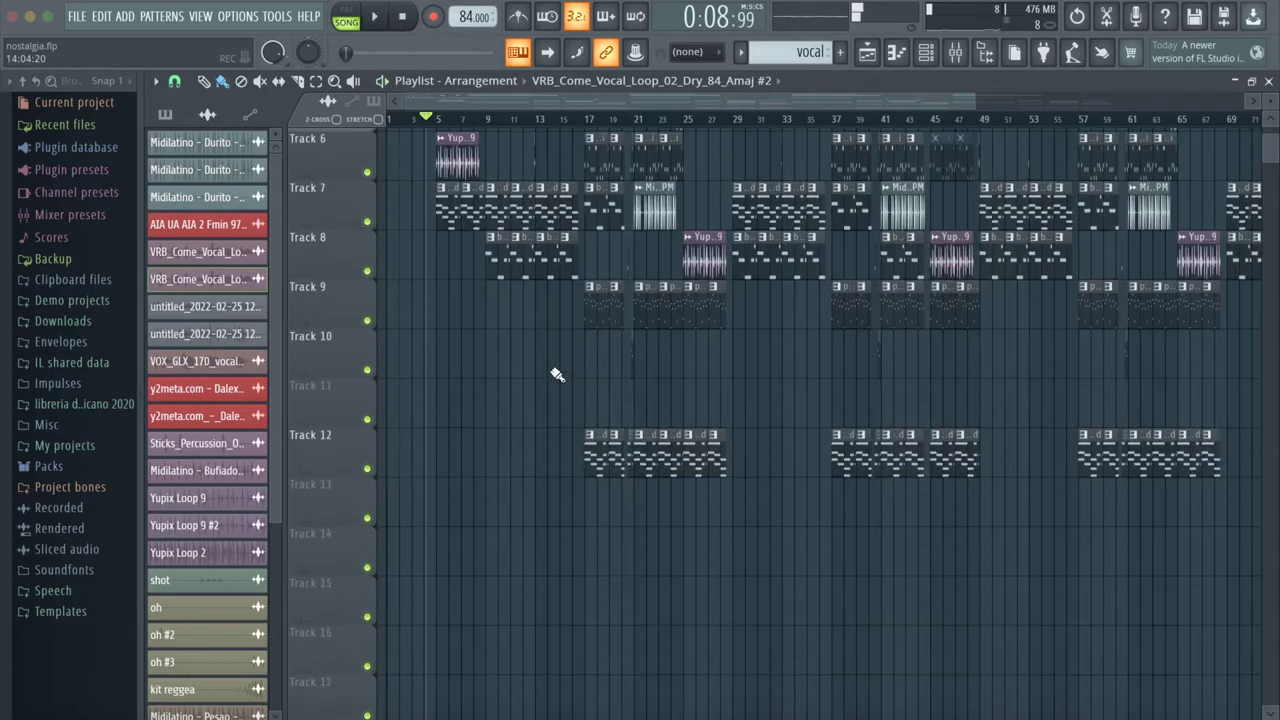
{"action": "scroll", "coordinate": [557, 374], "scroll_direction": "up", "scroll_amount": 5}
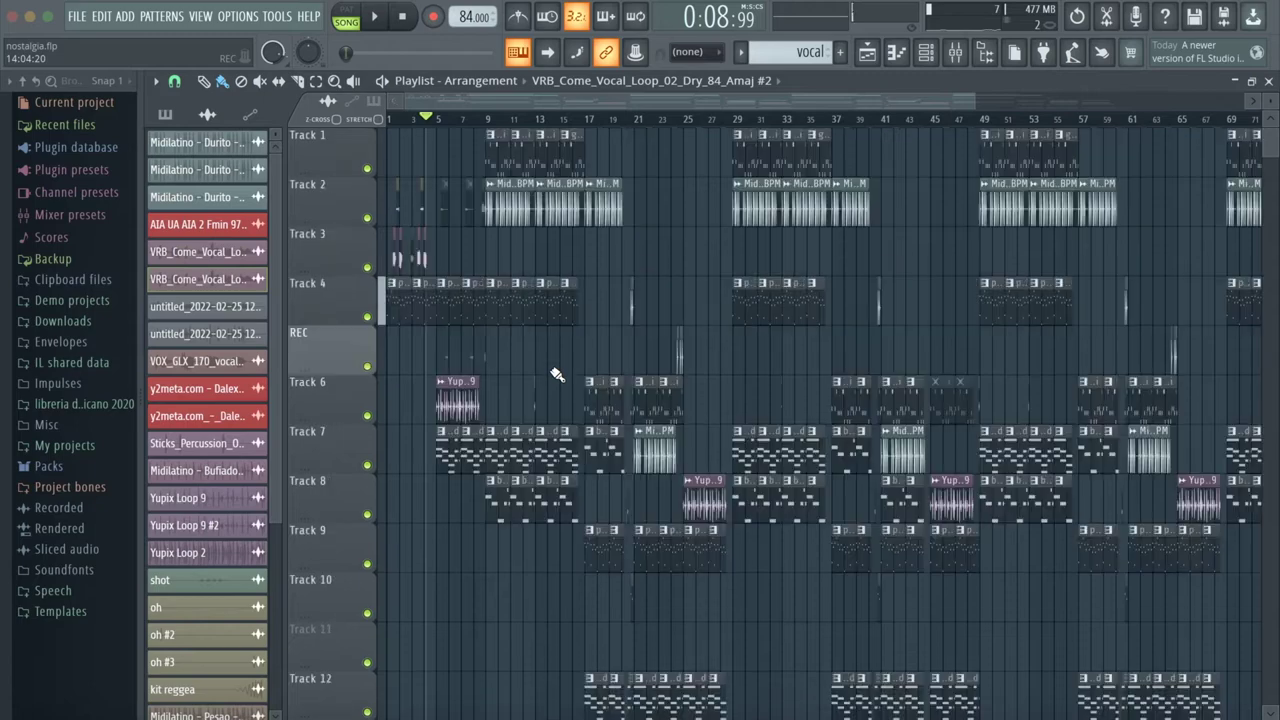
{"action": "left_click_drag", "start_coordinate": [212, 252], "coordinate": [355, 505]}
{"action": "scroll", "coordinate": [468, 370], "scroll_direction": "down", "scroll_amount": 6}
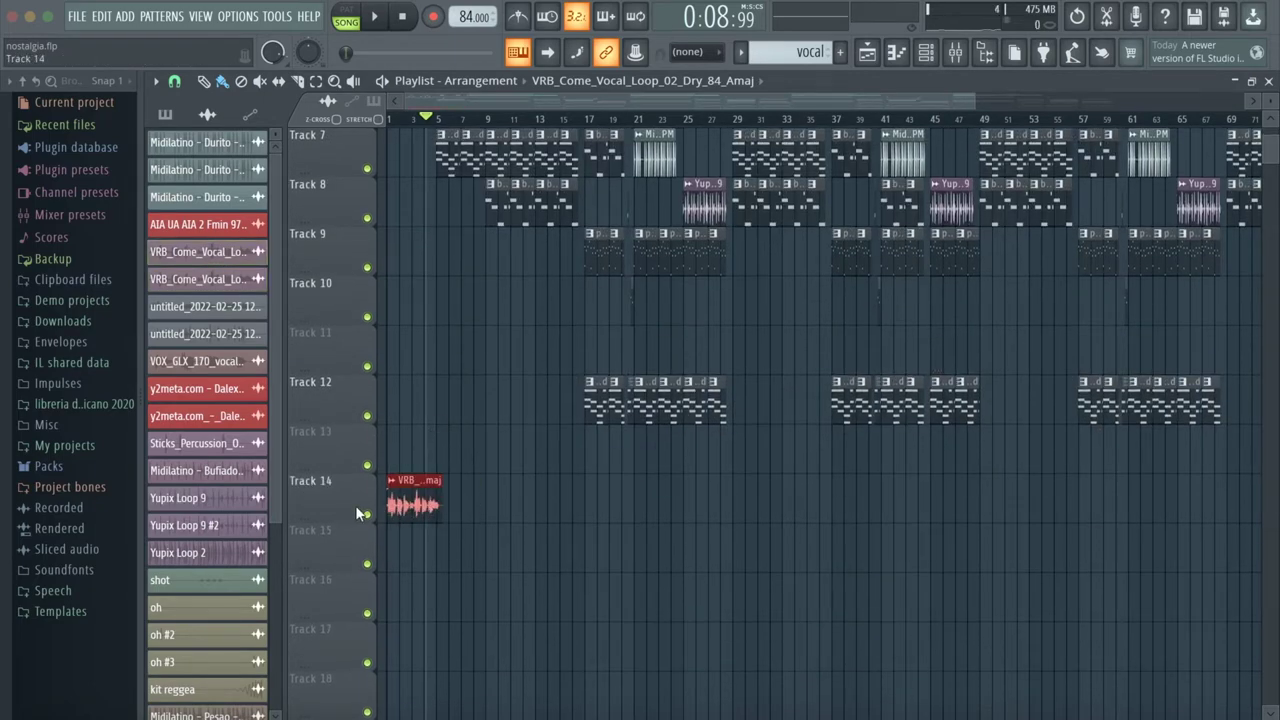
{"action": "right_click", "coordinate": [367, 514]}
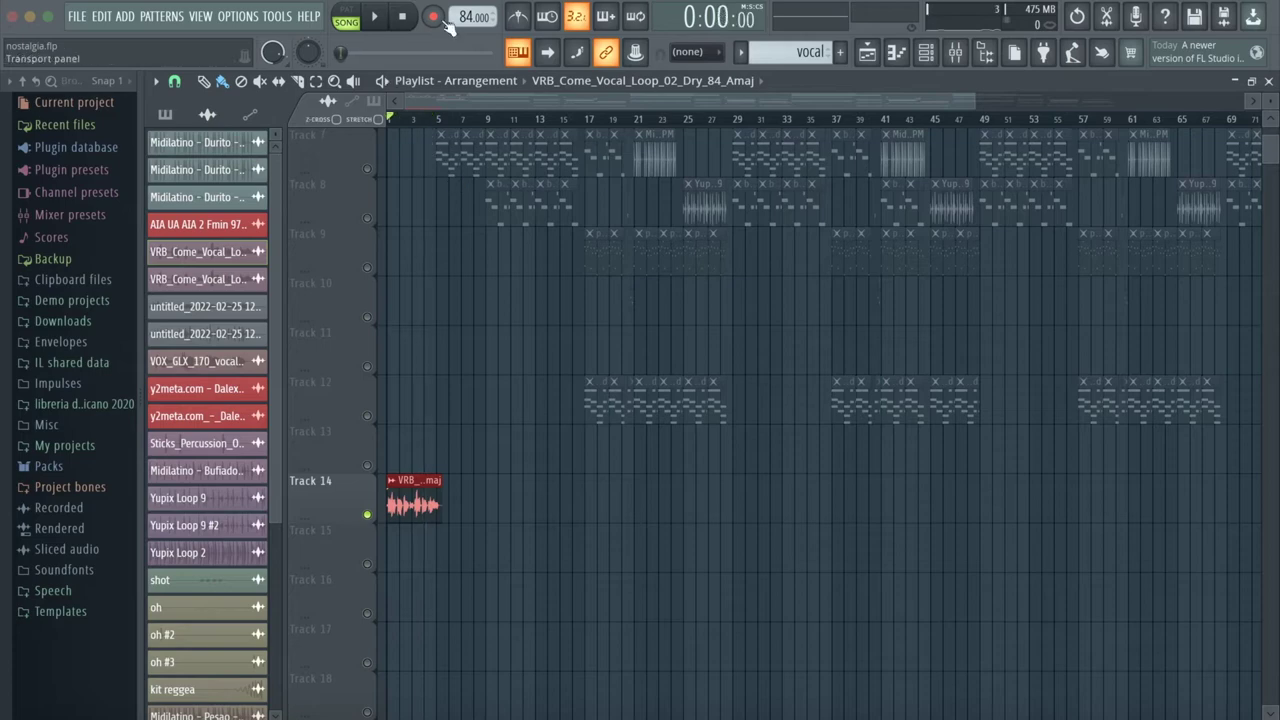
- Play the soloed vocal loop on Track 14 from bar 1 until about bar 4 and pause
{"action": "key", "text": "space"}
{"action": "left_click_drag", "start_coordinate": [973, 97], "coordinate": [510, 97]}
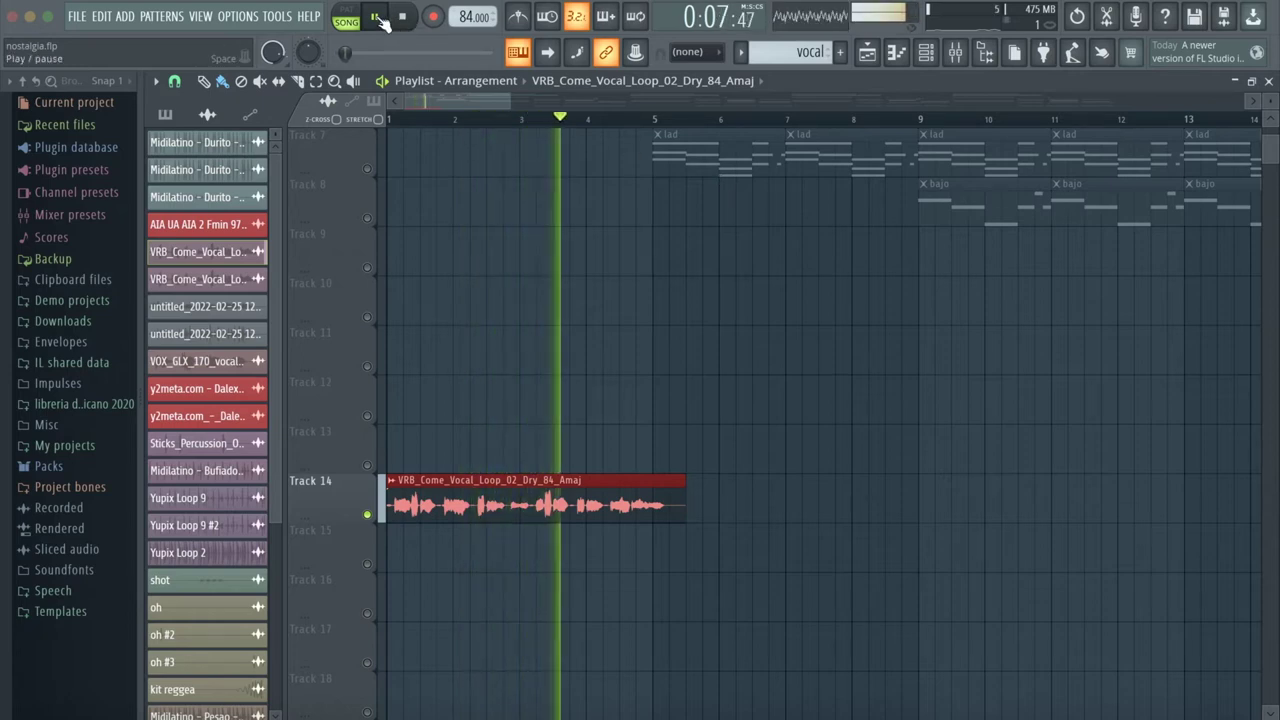
{"action": "left_click", "coordinate": [378, 18]}
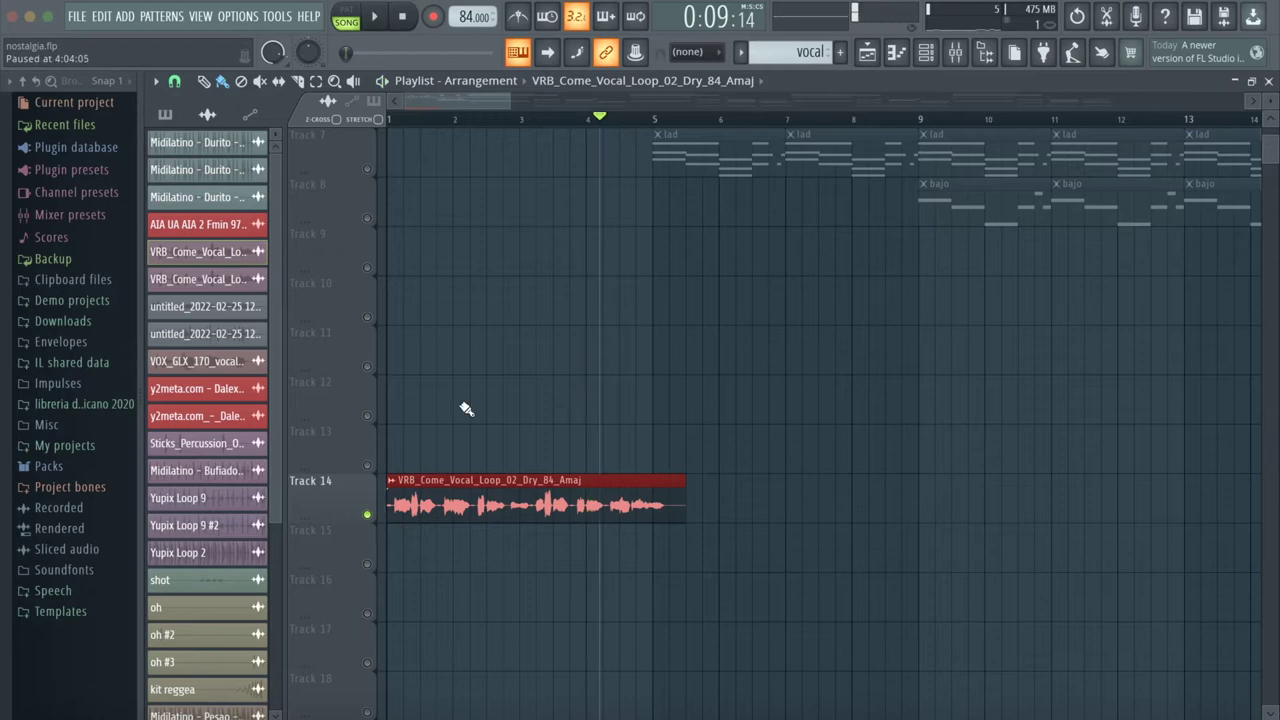
- Turn off the solo so that all playlist tracks are active again
{"action": "scroll", "coordinate": [528, 270], "scroll_direction": "up", "scroll_amount": 5}
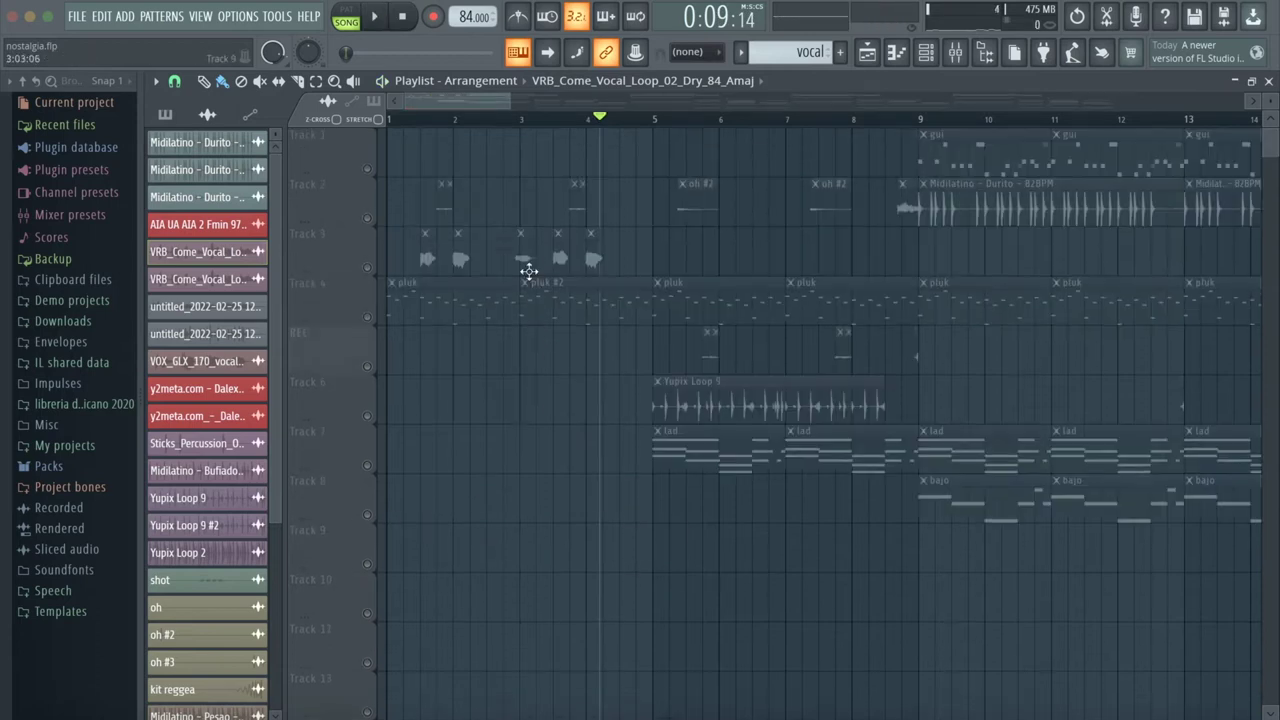
{"action": "left_click", "coordinate": [376, 268]}
{"action": "right_click", "coordinate": [376, 268]}
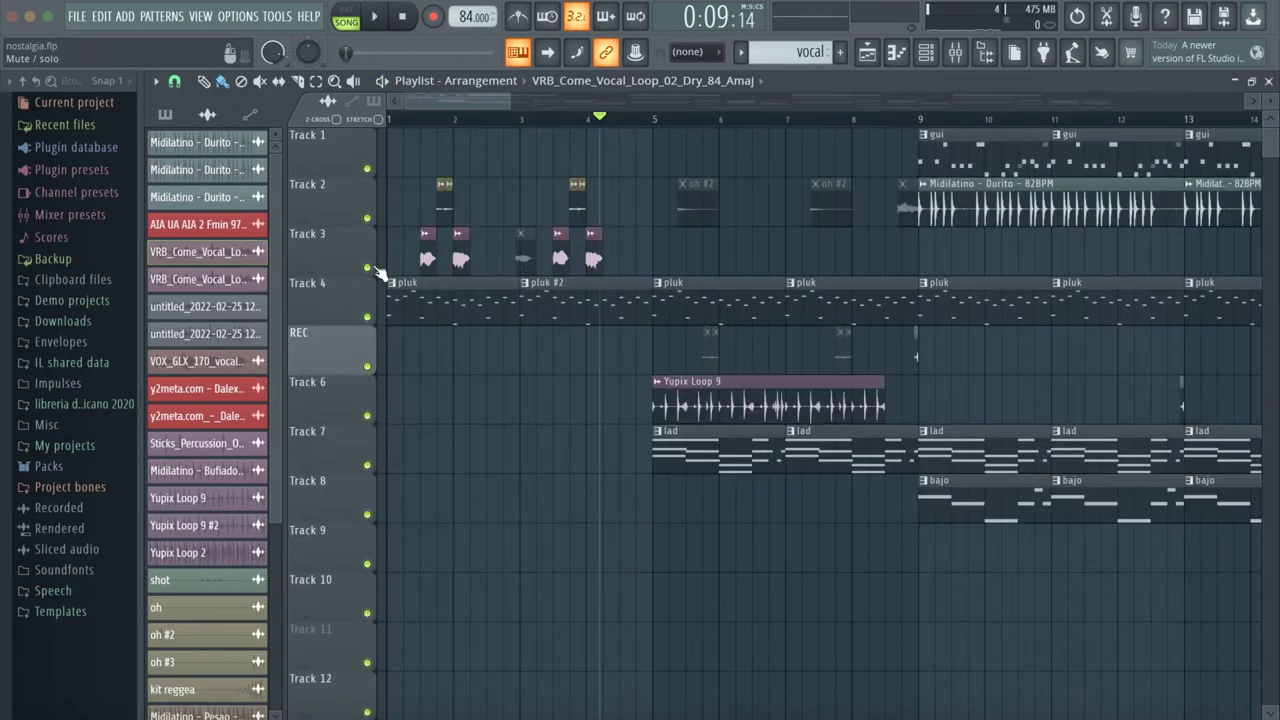
- Open the lad pattern from Track 7 in the piano roll, play its chords, pause and show its channel rack
{"action": "left_click_drag", "start_coordinate": [507, 95], "coordinate": [663, 213]}
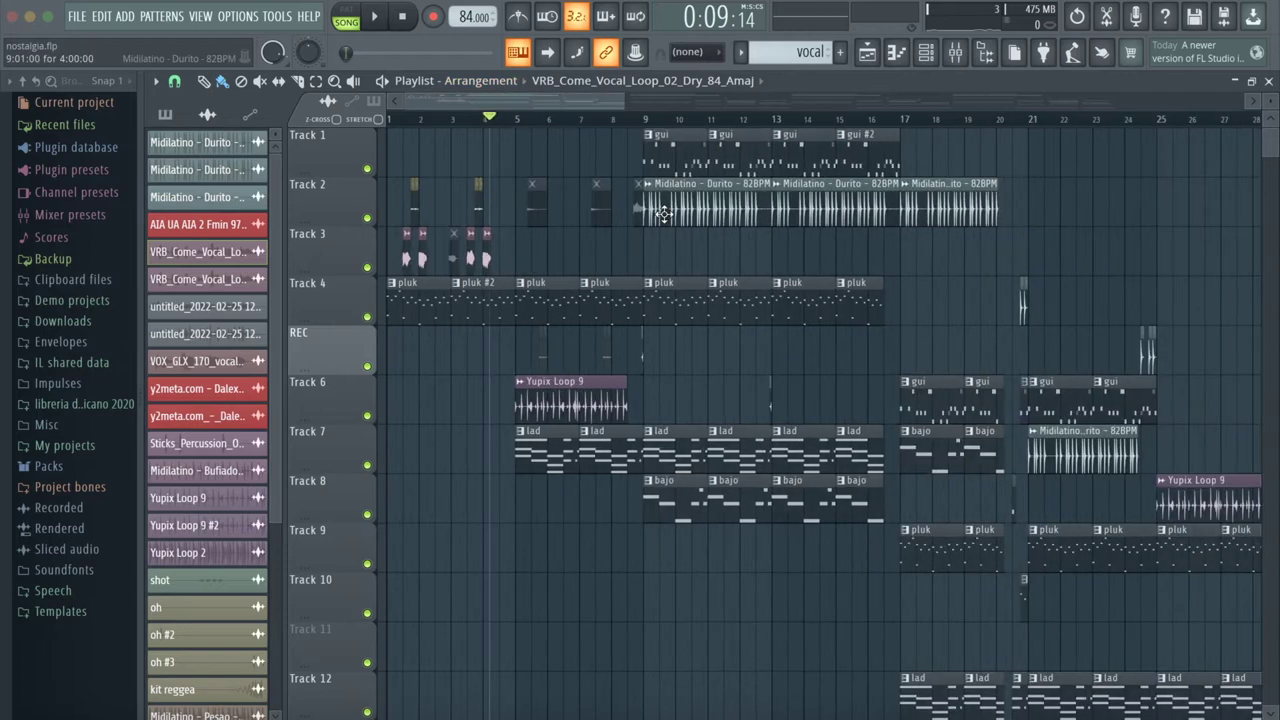
{"action": "left_click", "coordinate": [540, 284]}
{"action": "double_click", "coordinate": [539, 445]}
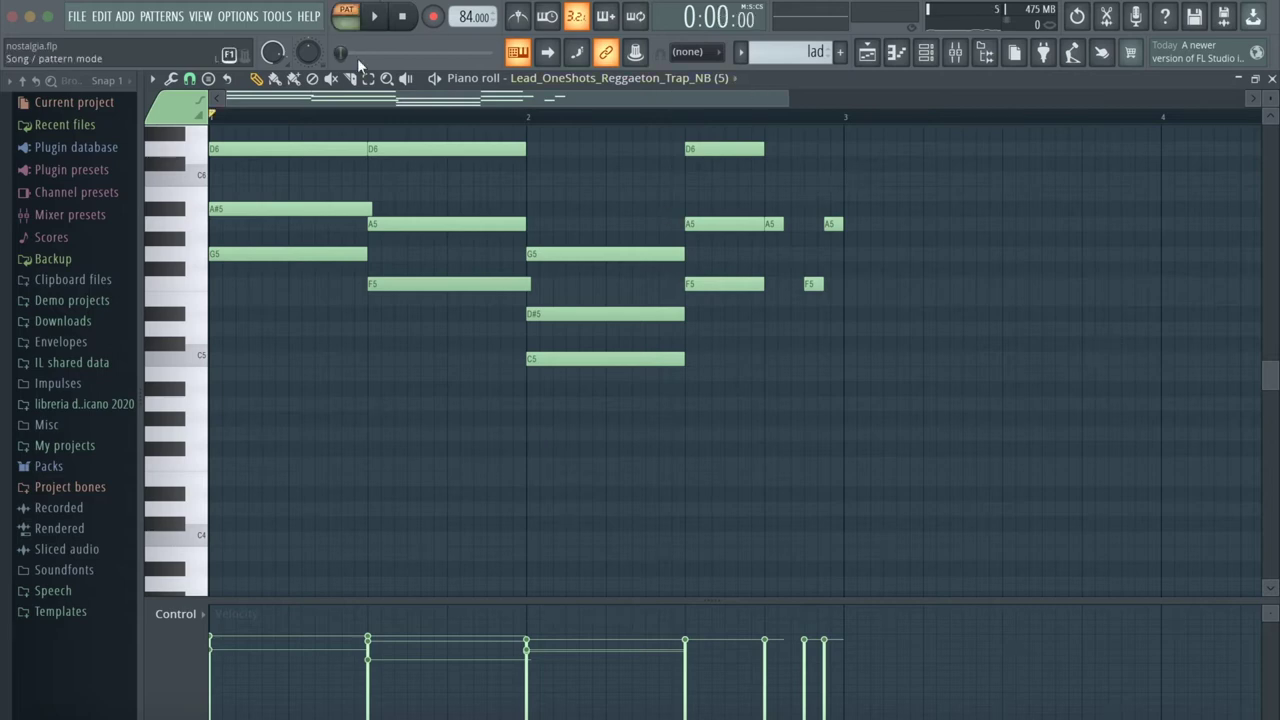
{"action": "scroll", "coordinate": [391, 134], "scroll_direction": "up", "scroll_amount": 5}
{"action": "key", "text": "space"}
{"action": "scroll", "coordinate": [557, 209], "scroll_direction": "down", "scroll_amount": 1}
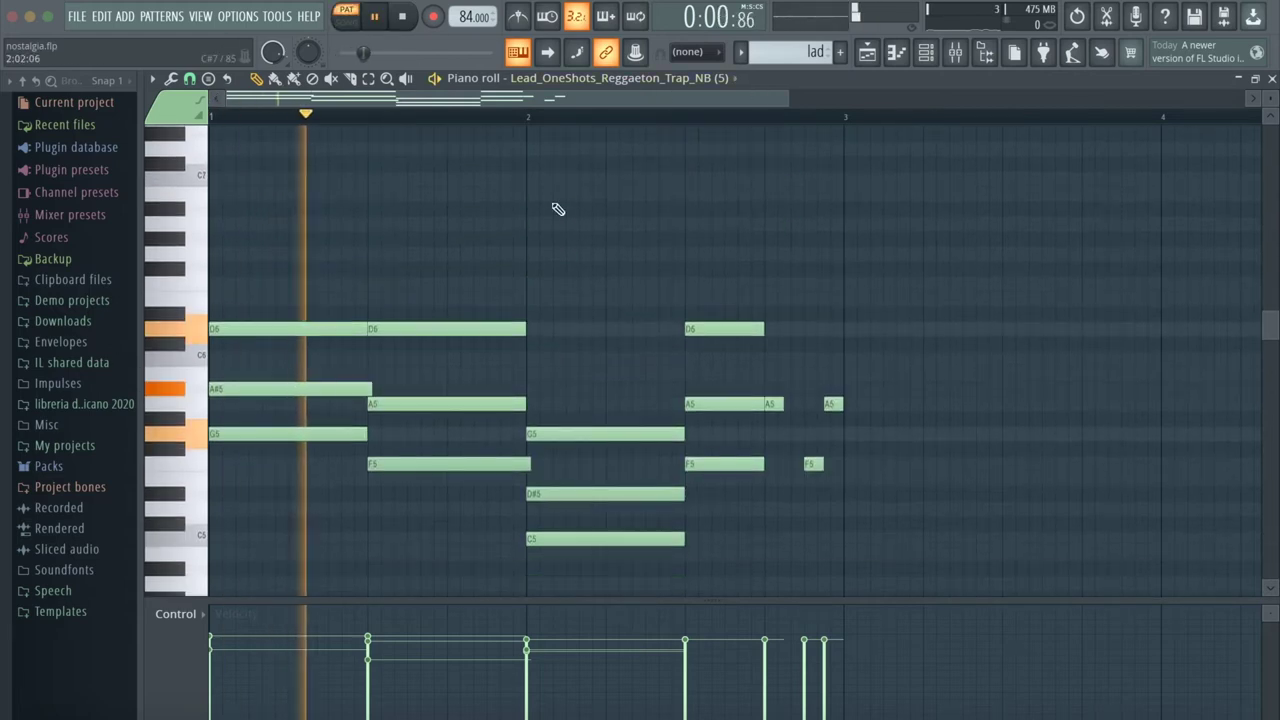
{"action": "left_click", "coordinate": [379, 17]}
{"action": "left_click", "coordinate": [935, 60]}
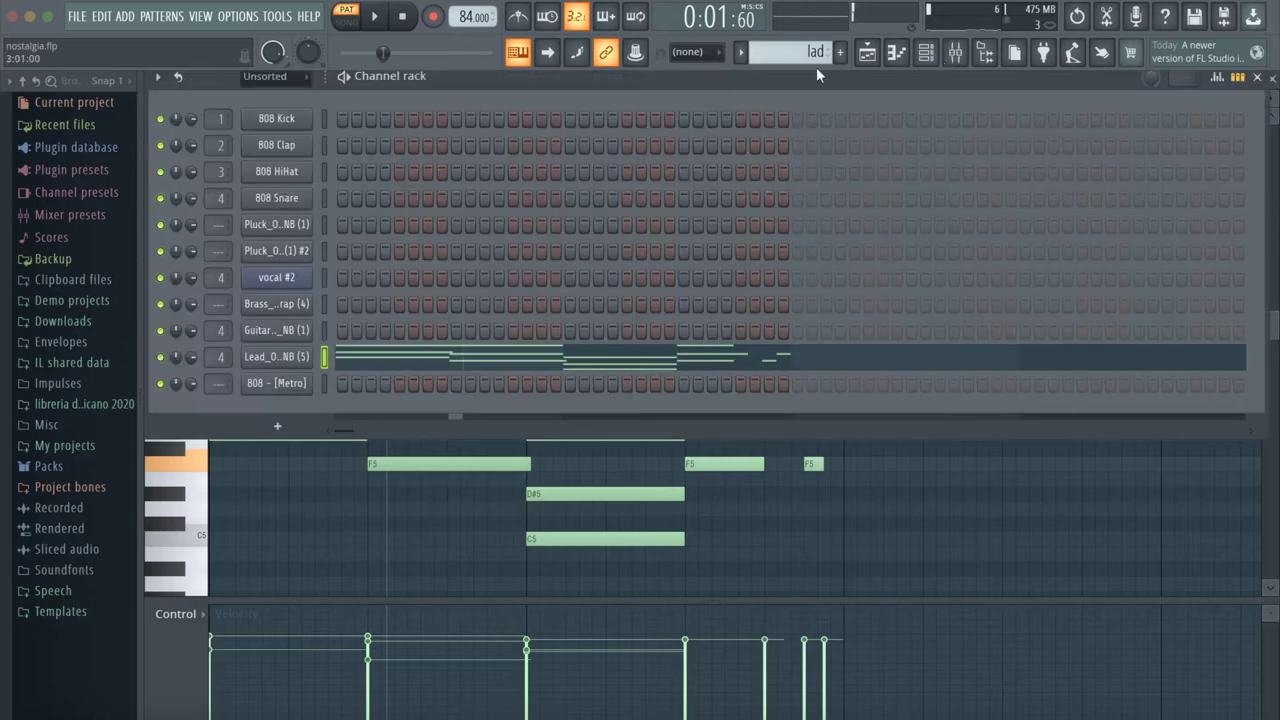
- Move the playlist playhead to the middle of bar 4 and inspect the sample settings of the Yupix Loop 9 clip on Track 6
{"action": "left_click", "coordinate": [867, 52]}
{"action": "left_click", "coordinate": [505, 122]}
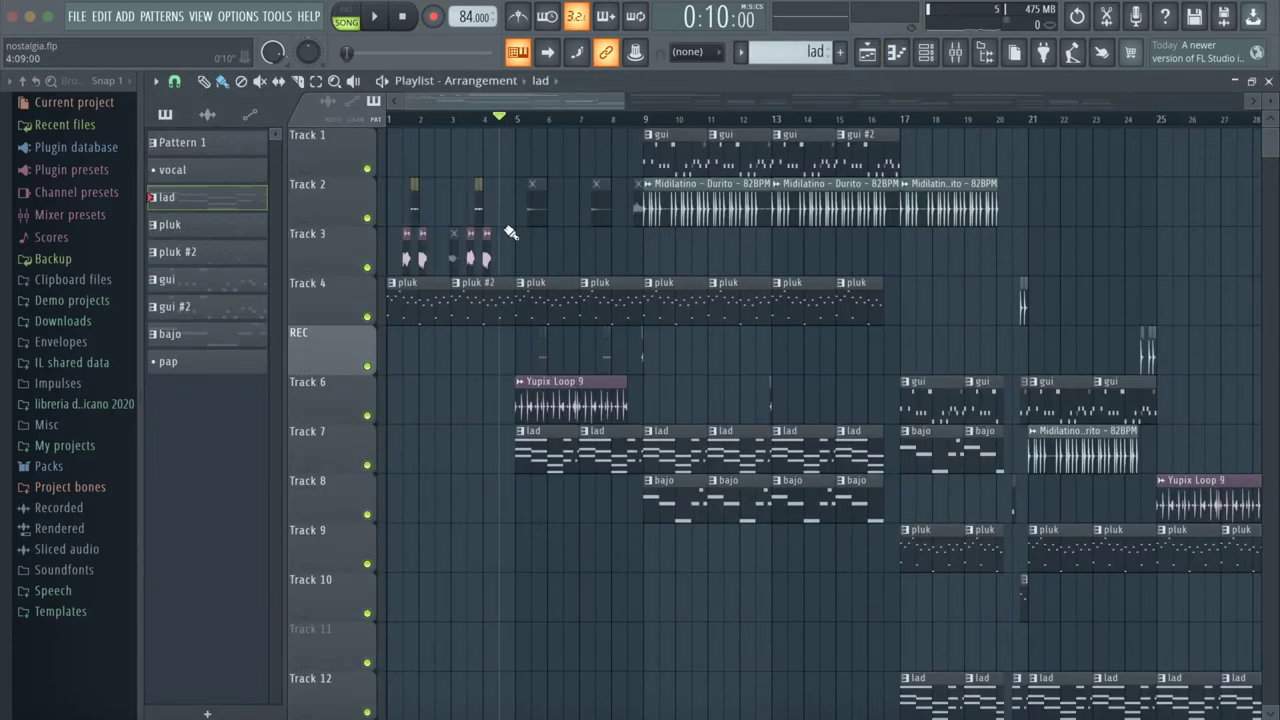
{"action": "left_click", "coordinate": [535, 398]}
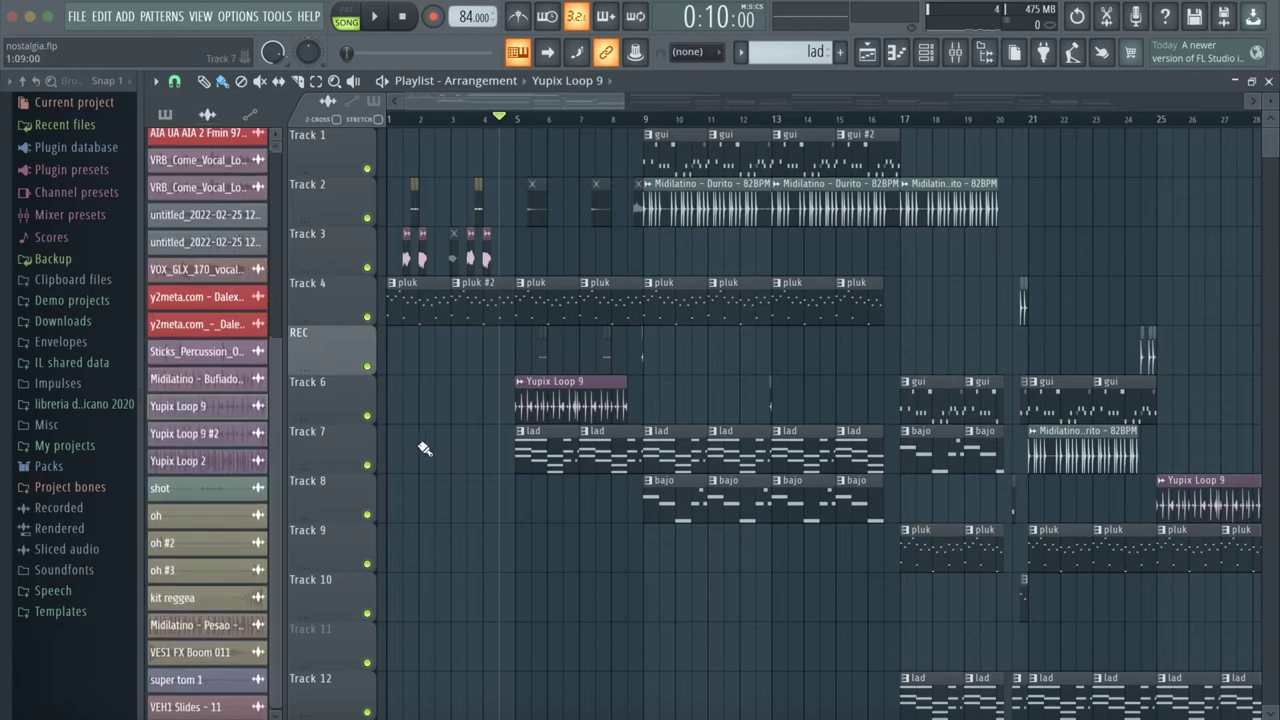
{"action": "double_click", "coordinate": [549, 401]}
{"action": "left_click_drag", "start_coordinate": [460, 504], "coordinate": [428, 284]}
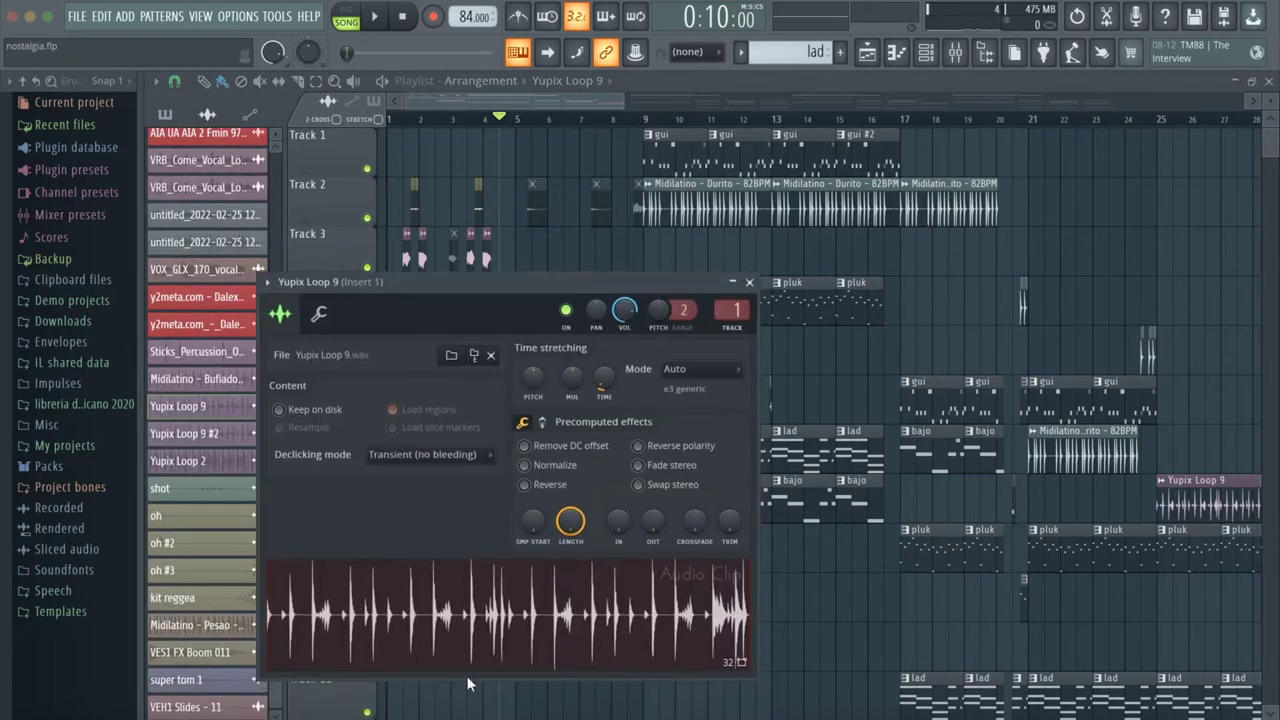
{"action": "left_click", "coordinate": [751, 284]}
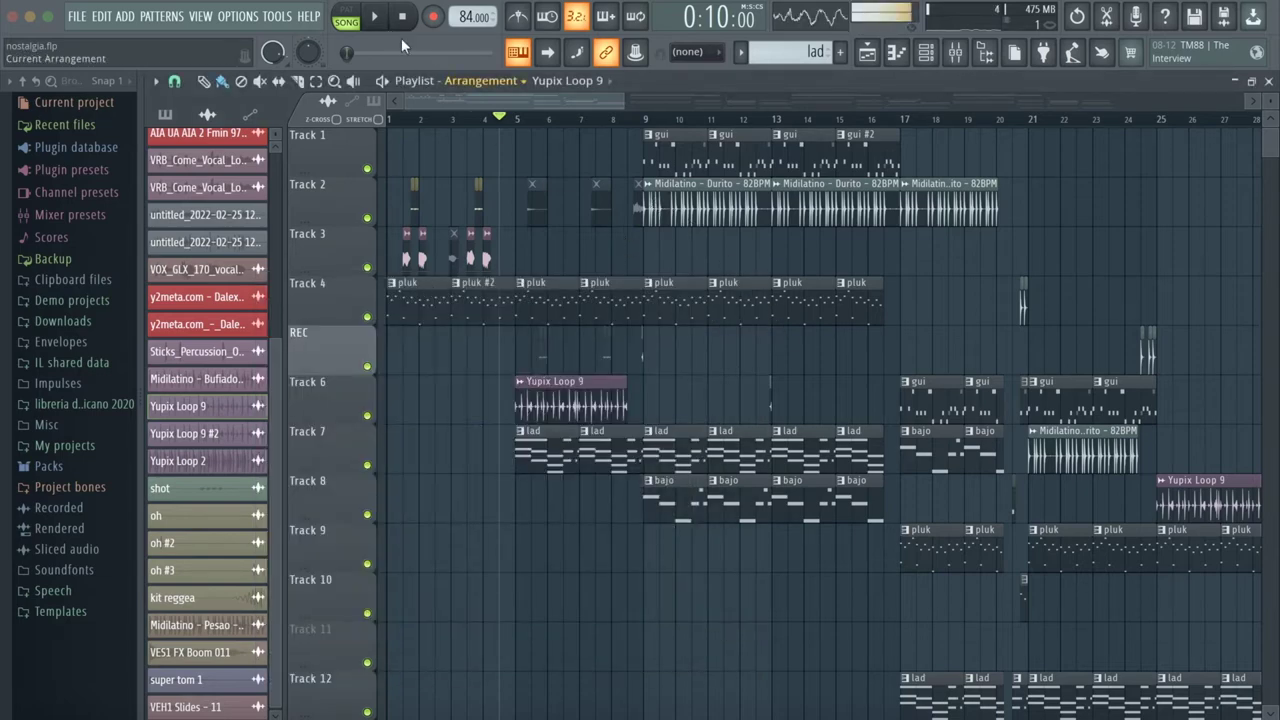
- Play the arrangement from the middle of bar 4 until the start of bar 9 and pause
{"action": "left_click", "coordinate": [378, 17]}
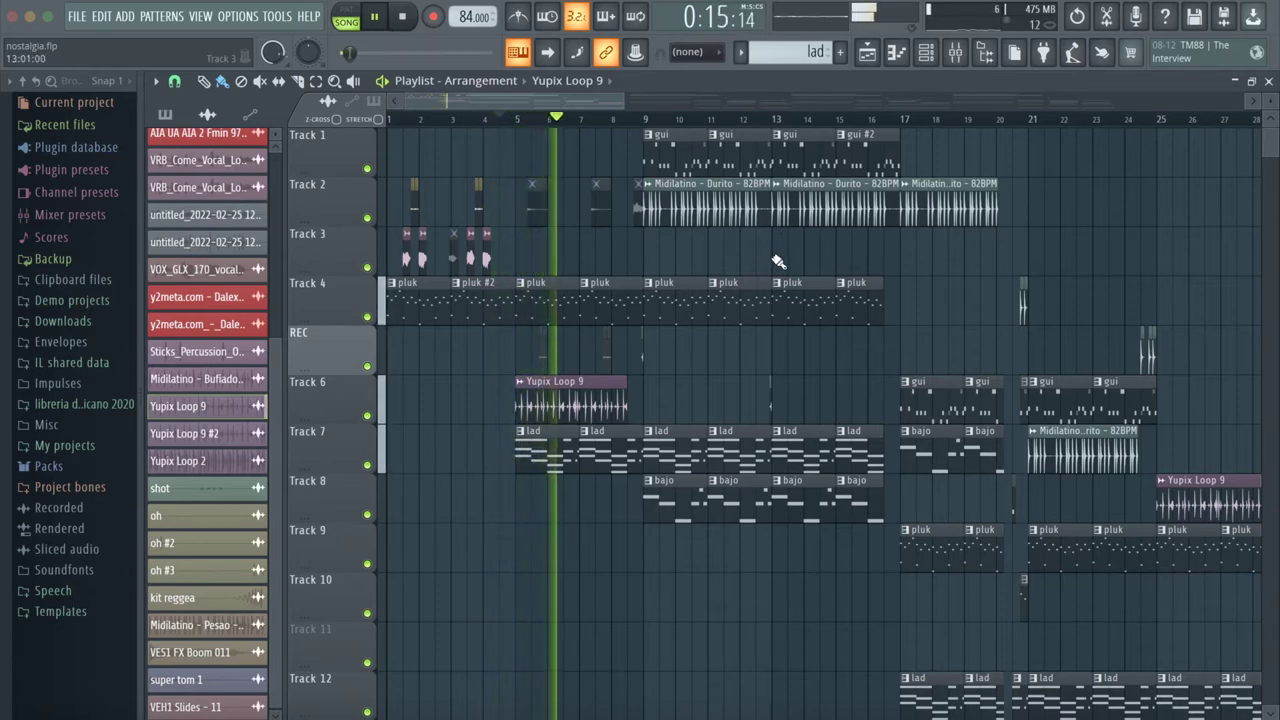
{"action": "left_click", "coordinate": [379, 17]}
- Select the gui pattern on Track 1, listen to it with the channel rack shown, and return to the playlist
{"action": "left_click", "coordinate": [676, 155]}
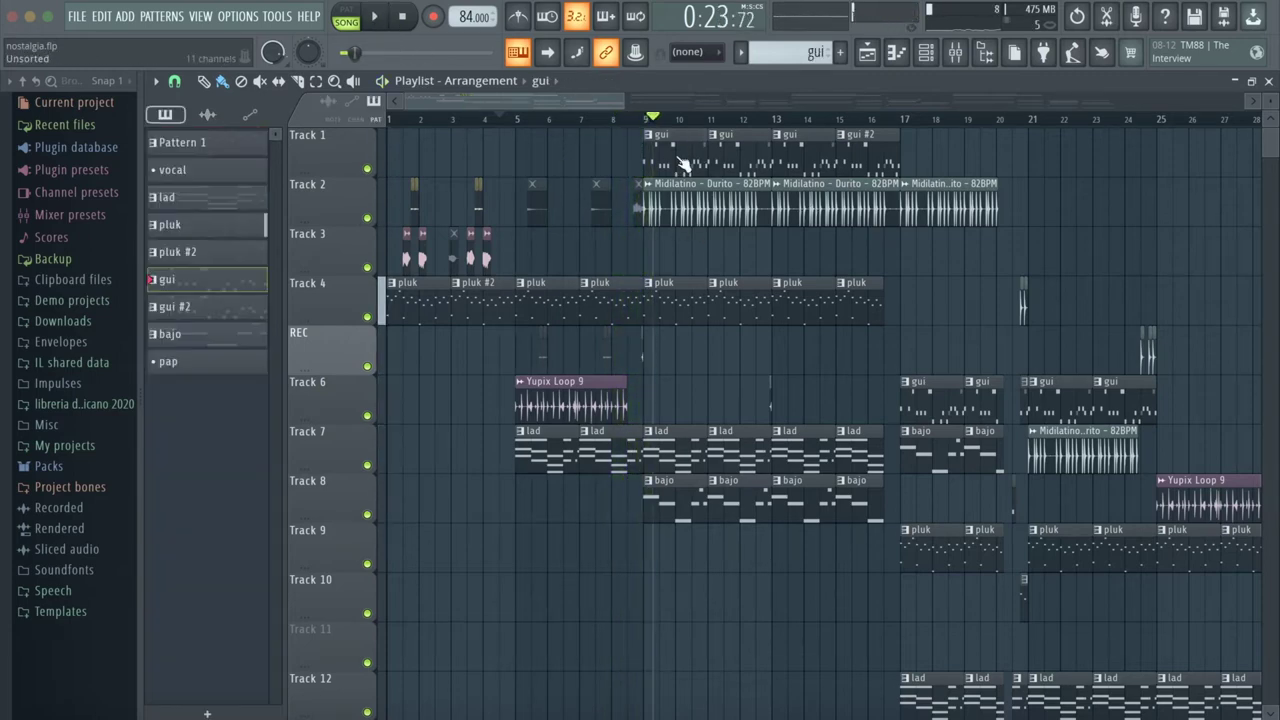
{"action": "left_click", "coordinate": [922, 58]}
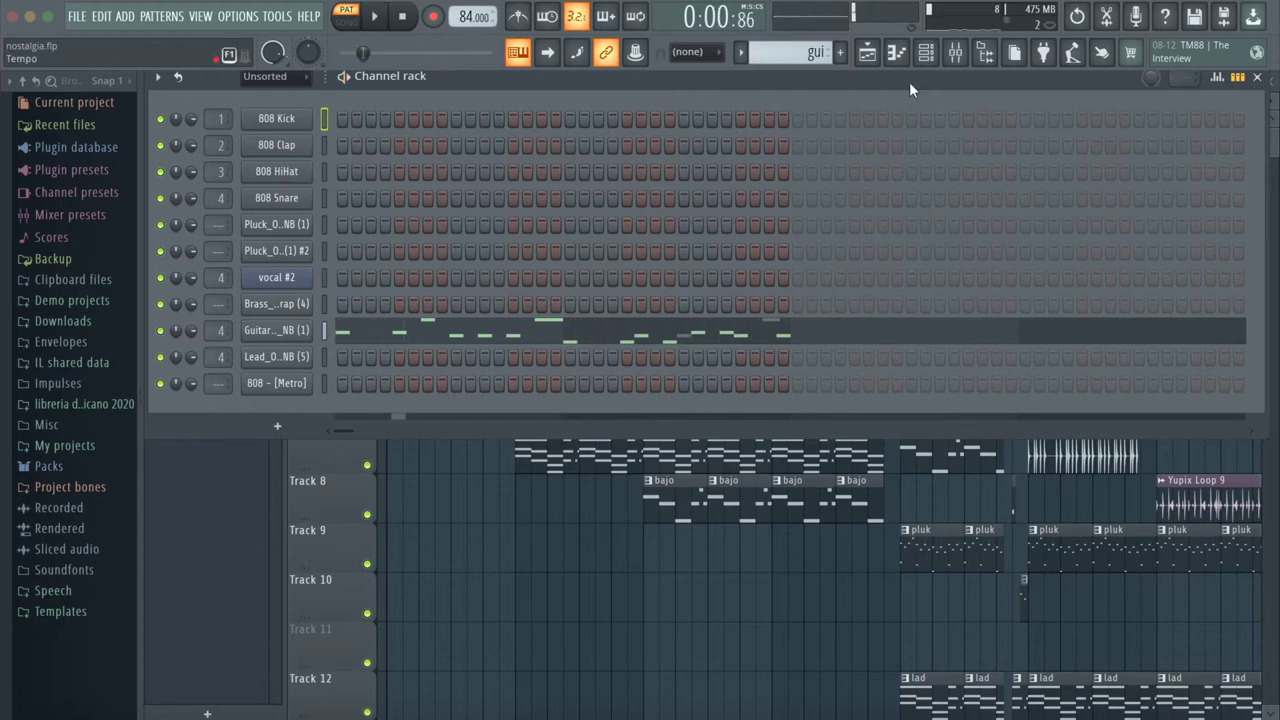
{"action": "left_click", "coordinate": [867, 52]}
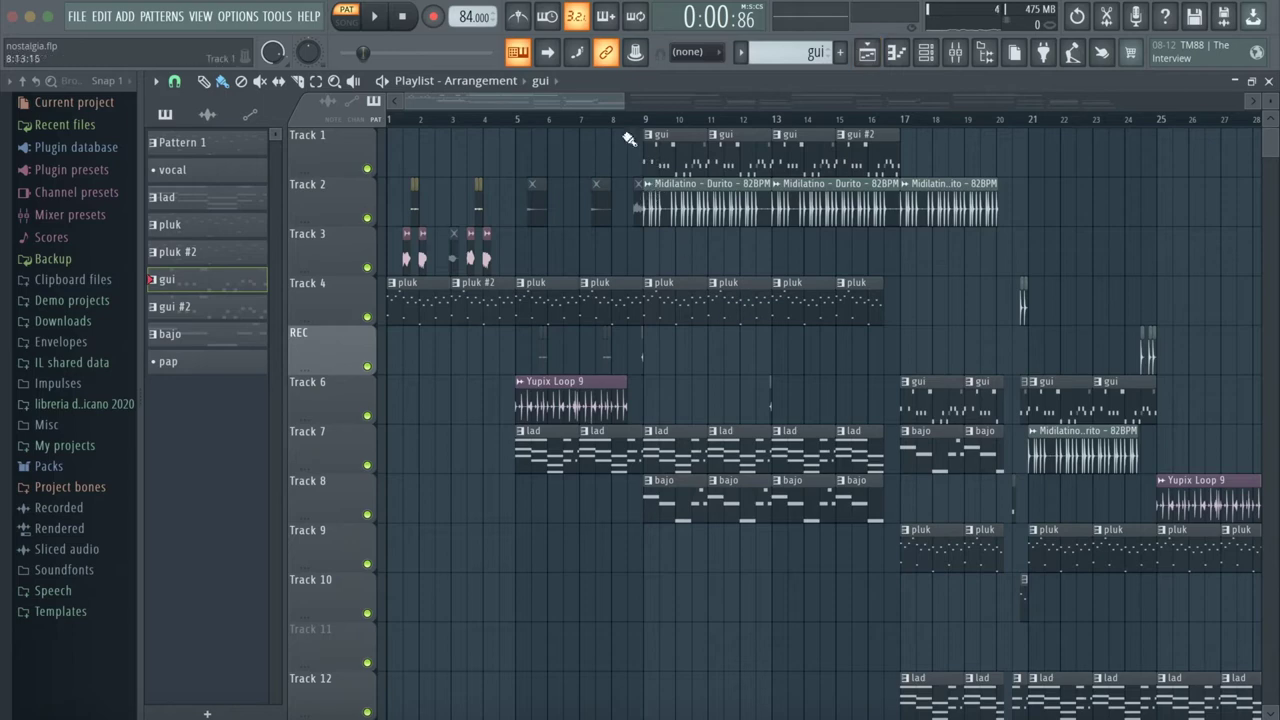
- Play the transition from bar 8 into bar 9, pause, and inspect the sample settings of the short Midilatino Durito clip on the REC track
{"action": "left_click_drag", "start_coordinate": [620, 98], "coordinate": [510, 98]}
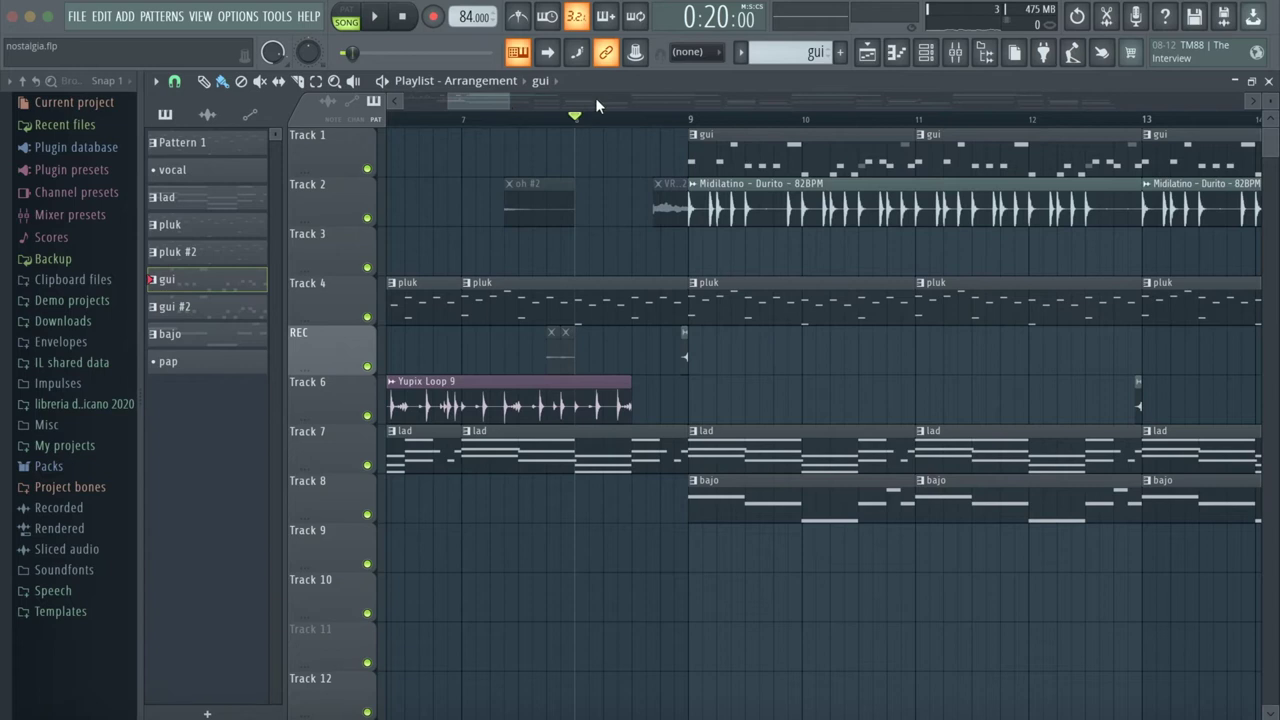
{"action": "left_click", "coordinate": [375, 18]}
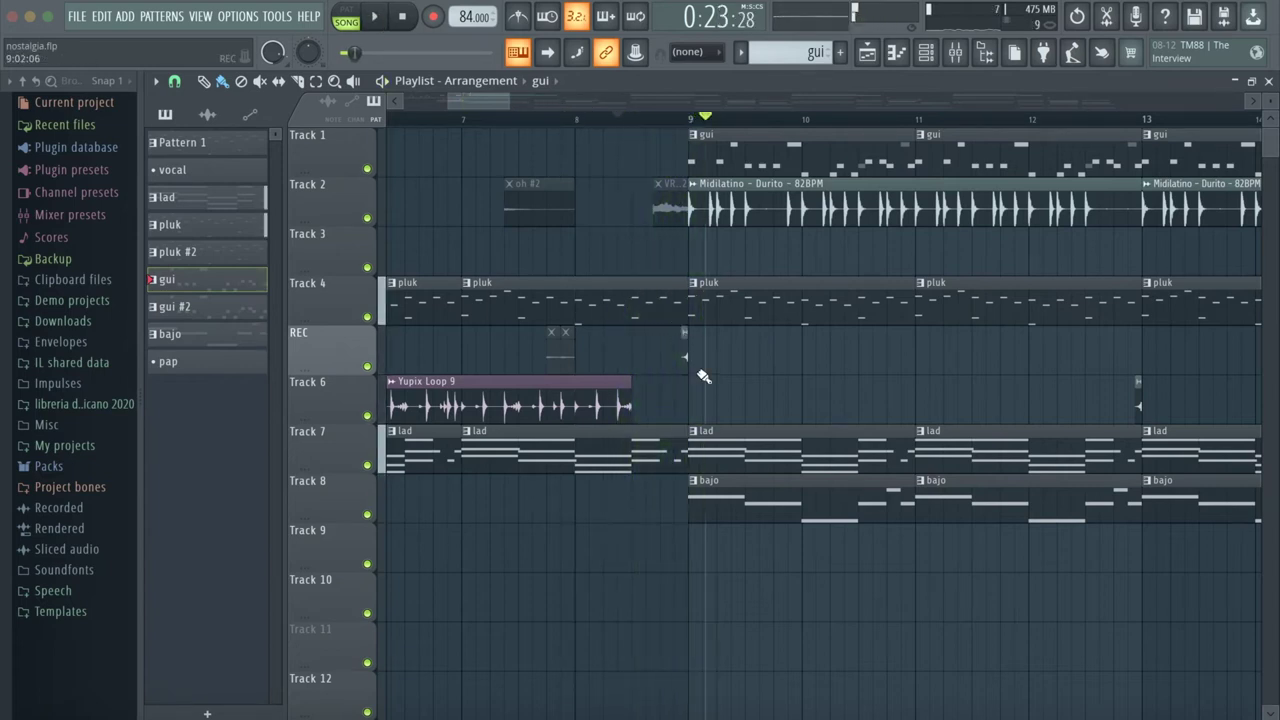
{"action": "double_click", "coordinate": [683, 349]}
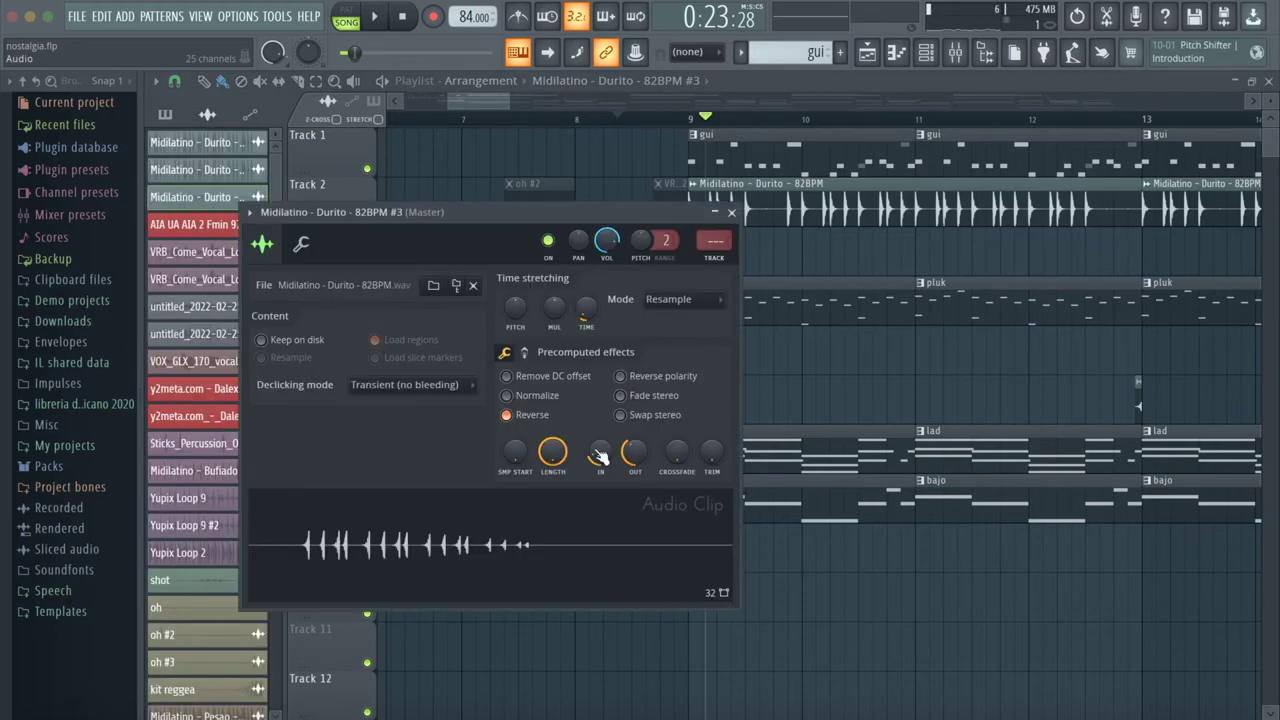
{"action": "left_click", "coordinate": [733, 212]}
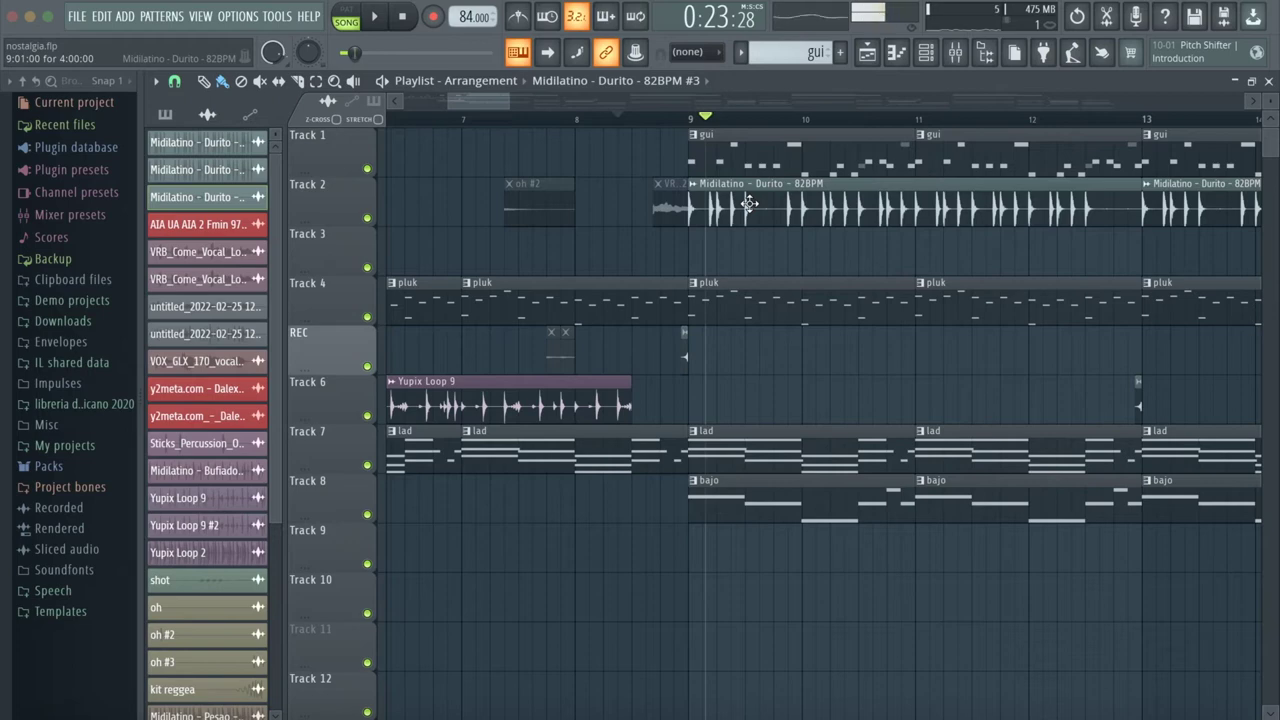
- Place a temporary Midilatino - Durito - 82BPM clip on Track 3 to check its sample settings, and remove it
{"action": "left_click", "coordinate": [723, 243]}
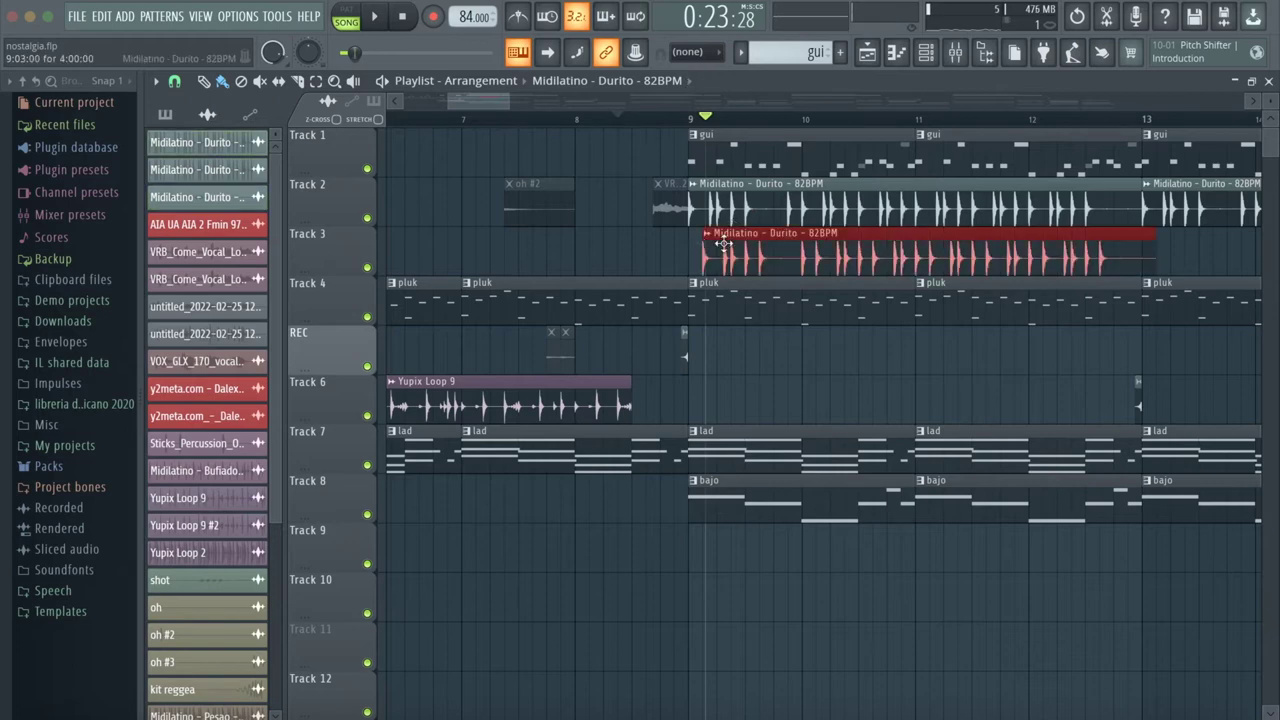
{"action": "double_click", "coordinate": [775, 256]}
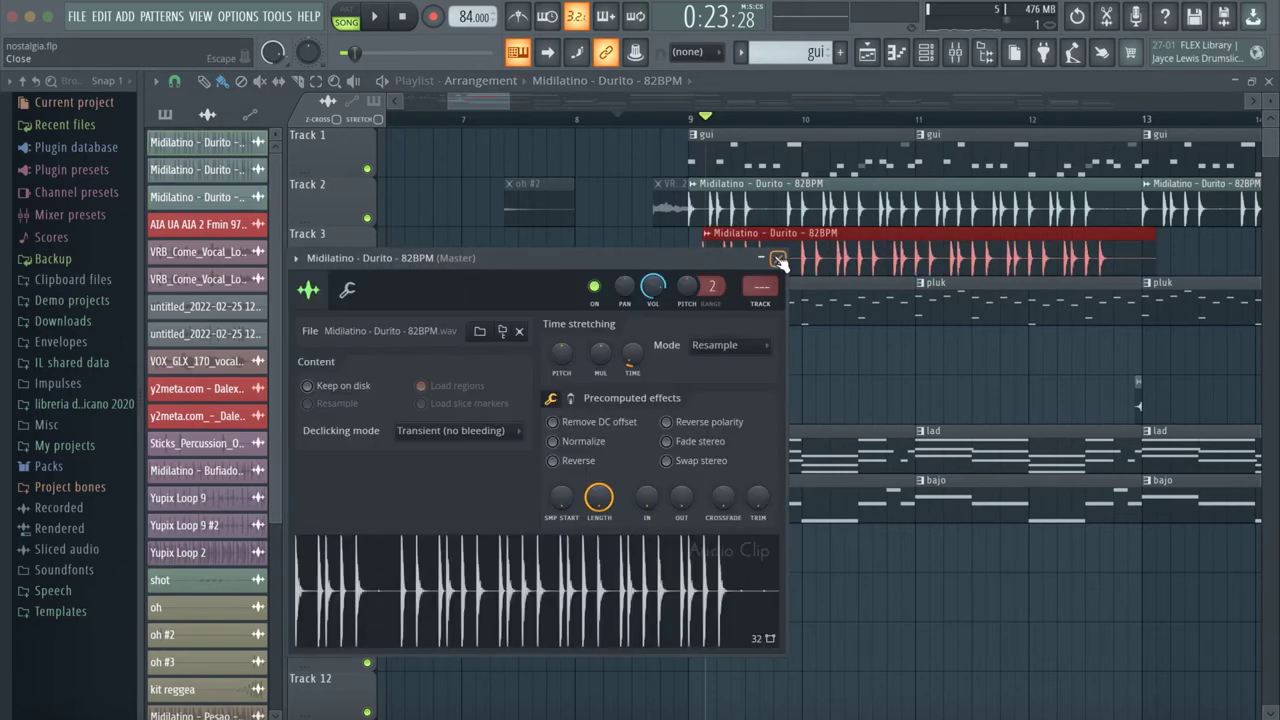
{"action": "right_click", "coordinate": [811, 258]}
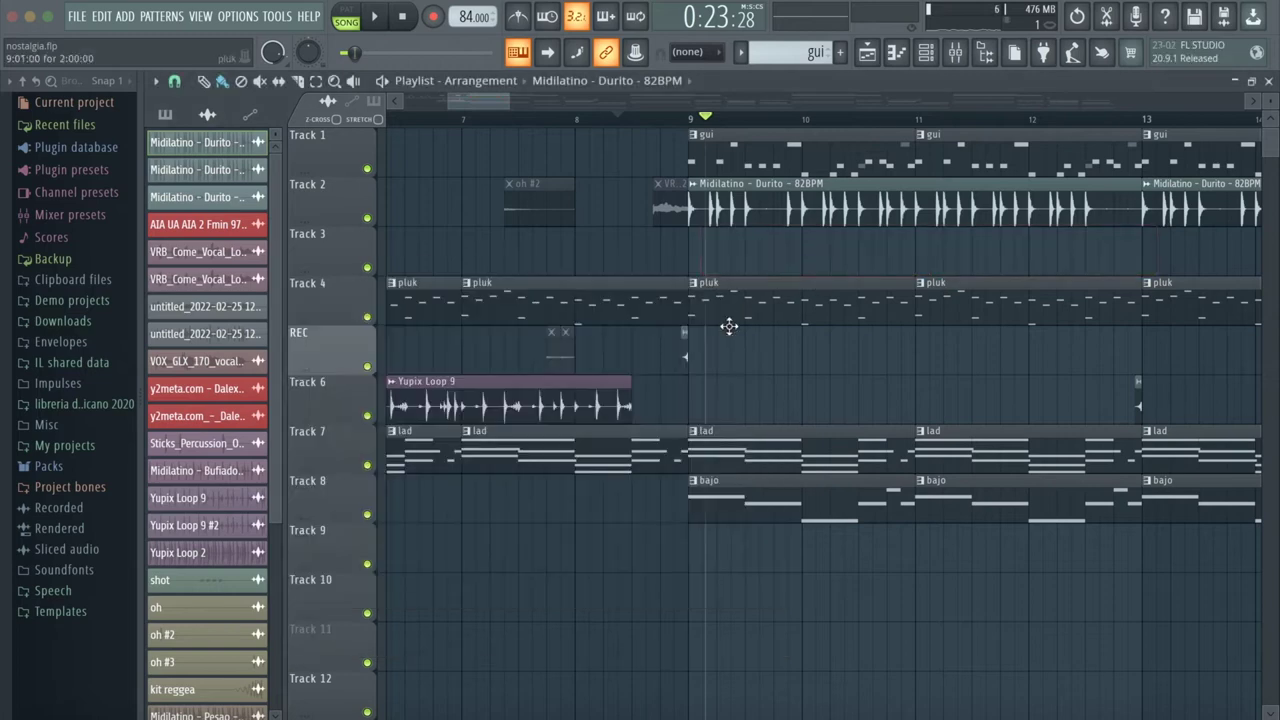
- Select the bajo pattern on Track 8 and play it on its own with the channel rack shown
{"action": "left_click_drag", "start_coordinate": [706, 120], "coordinate": [634, 108]}
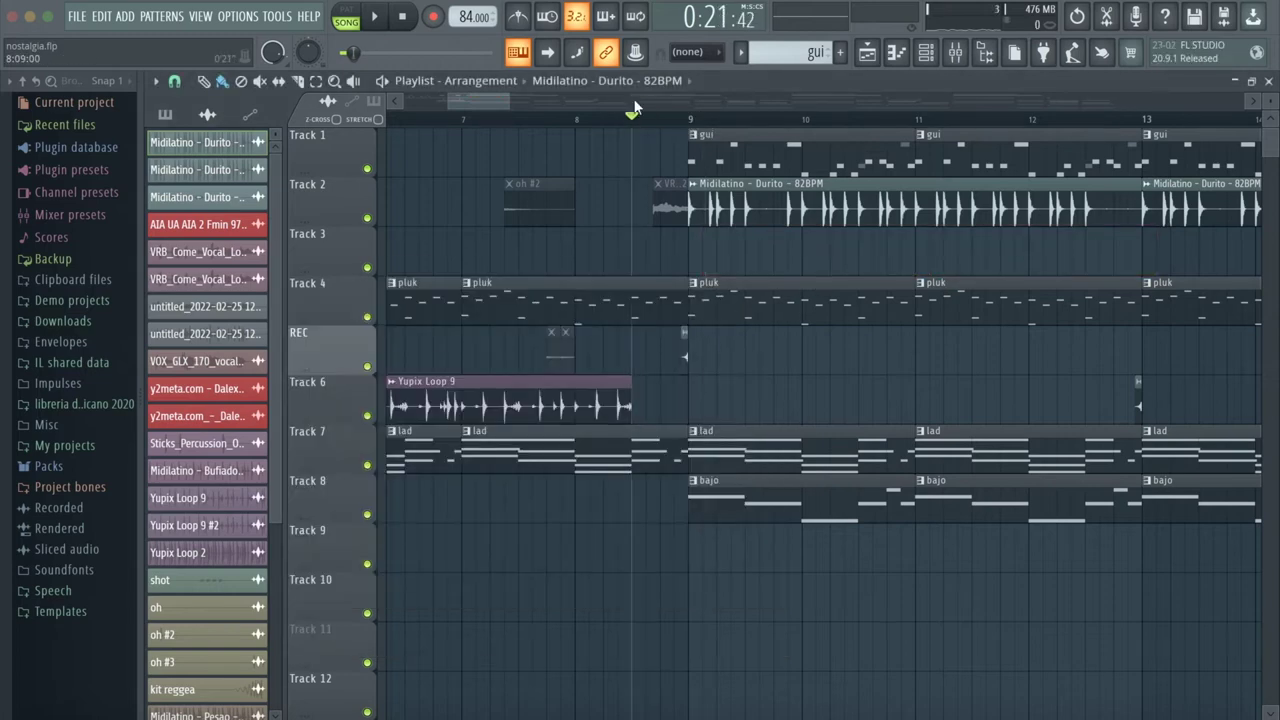
{"action": "left_click", "coordinate": [725, 497]}
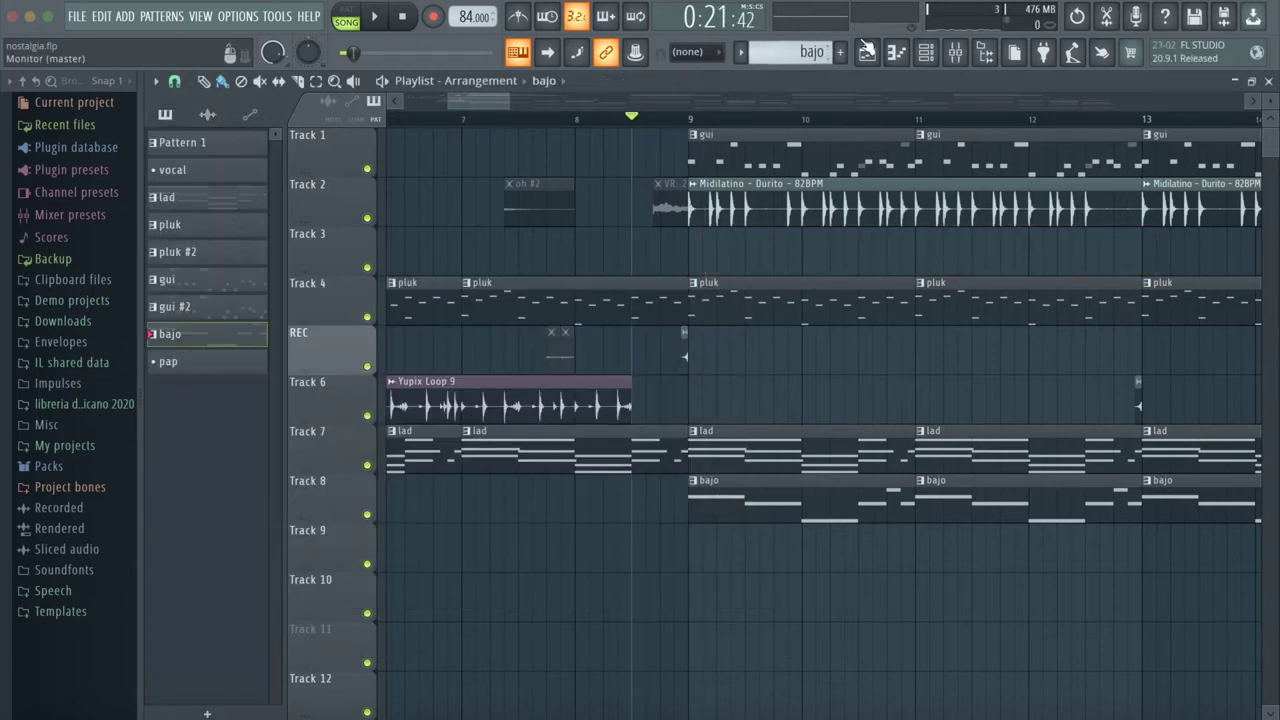
{"action": "left_click", "coordinate": [926, 55]}
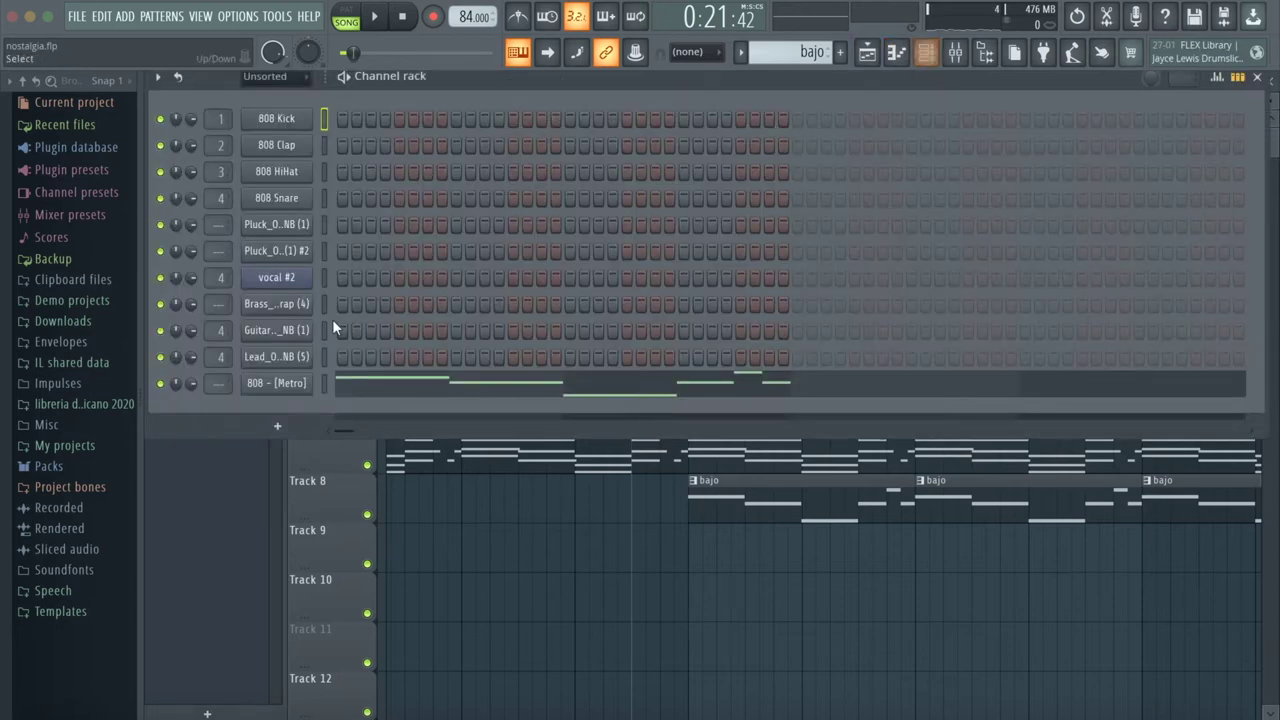
{"action": "left_click", "coordinate": [356, 12]}
{"action": "left_click", "coordinate": [376, 17]}
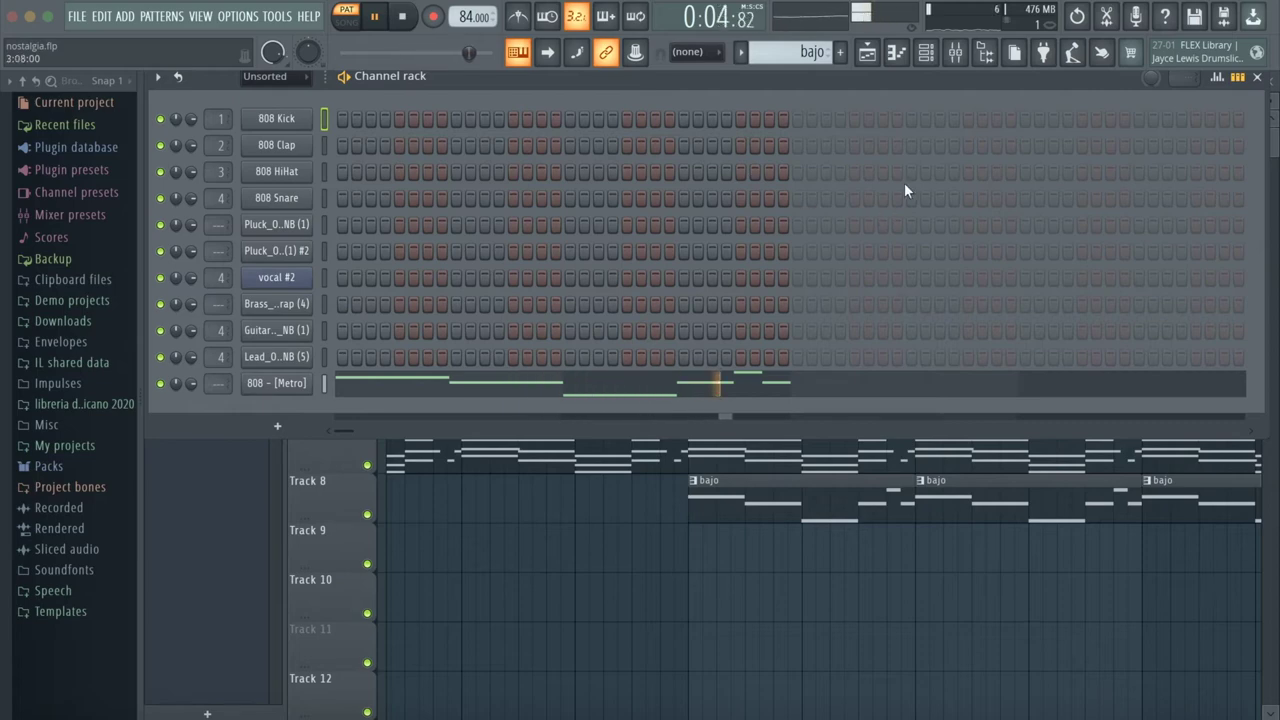
- Return to the playlist and inspect the sample settings of the Midilatino - Durito - 82BPM clip on Track 2
{"action": "left_click", "coordinate": [868, 58]}
{"action": "left_click_drag", "start_coordinate": [514, 101], "coordinate": [658, 101]}
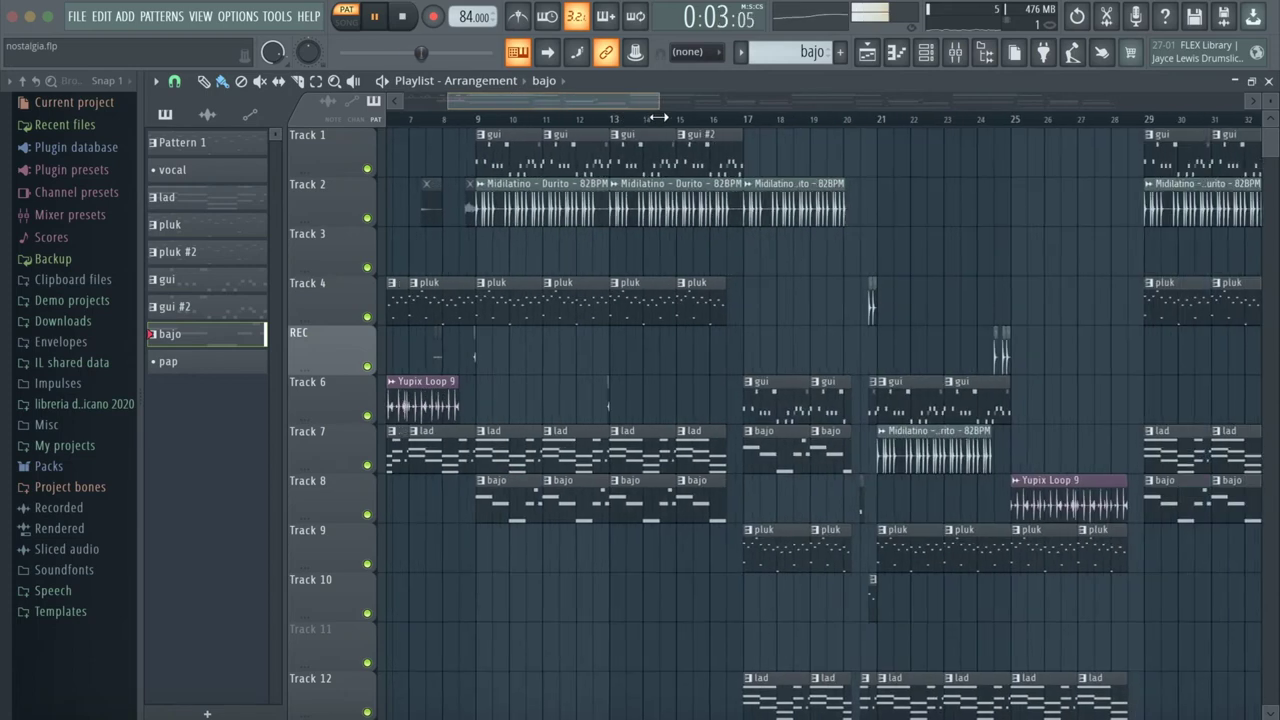
{"action": "left_click", "coordinate": [507, 214]}
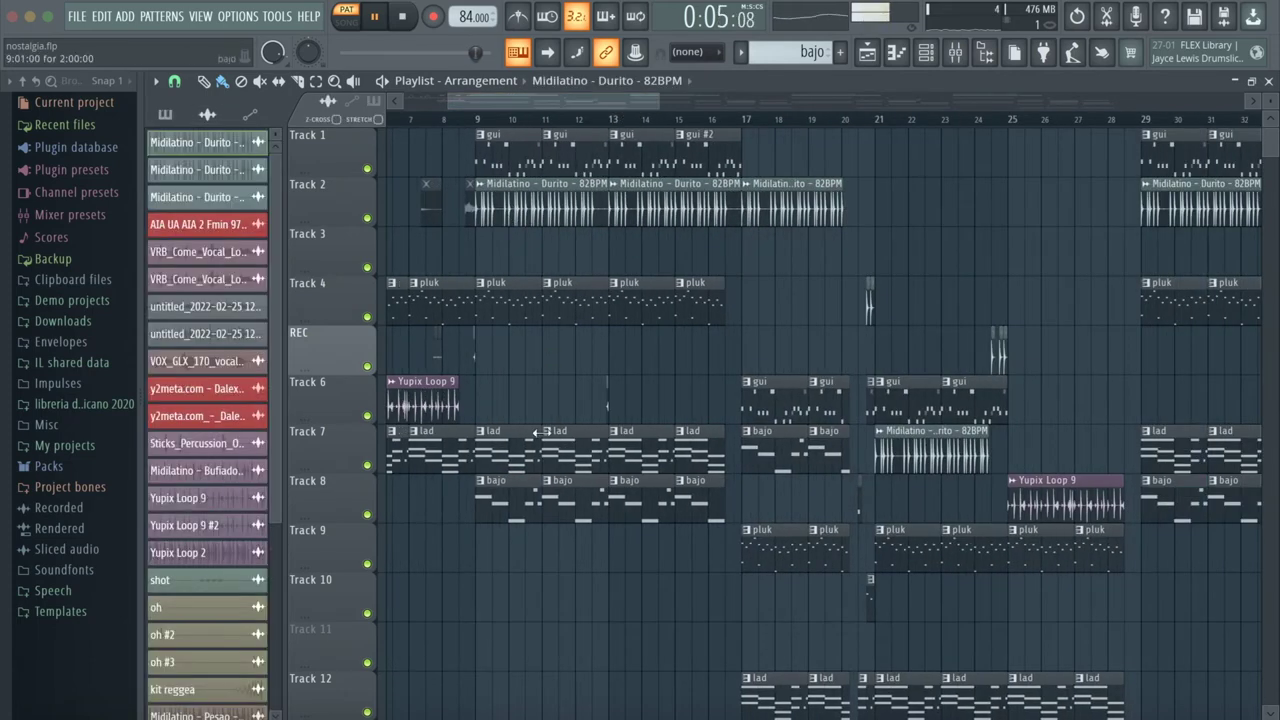
{"action": "double_click", "coordinate": [546, 215]}
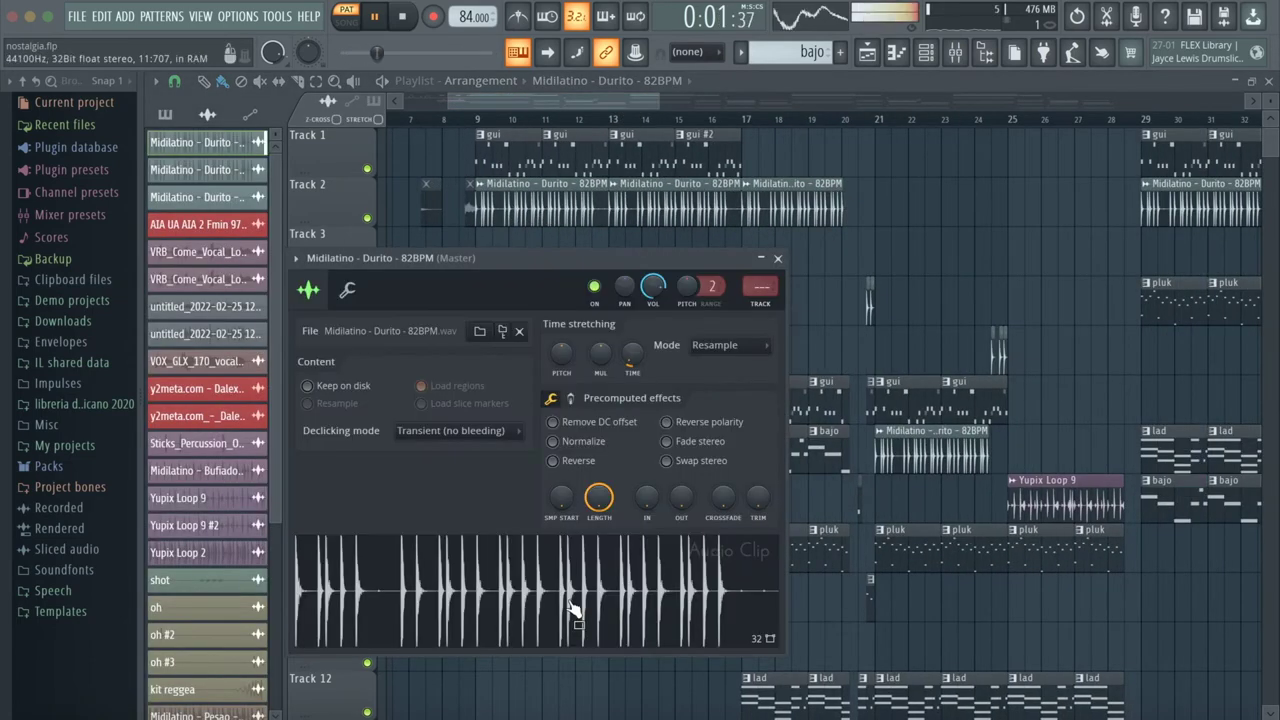
{"action": "left_click", "coordinate": [778, 259]}
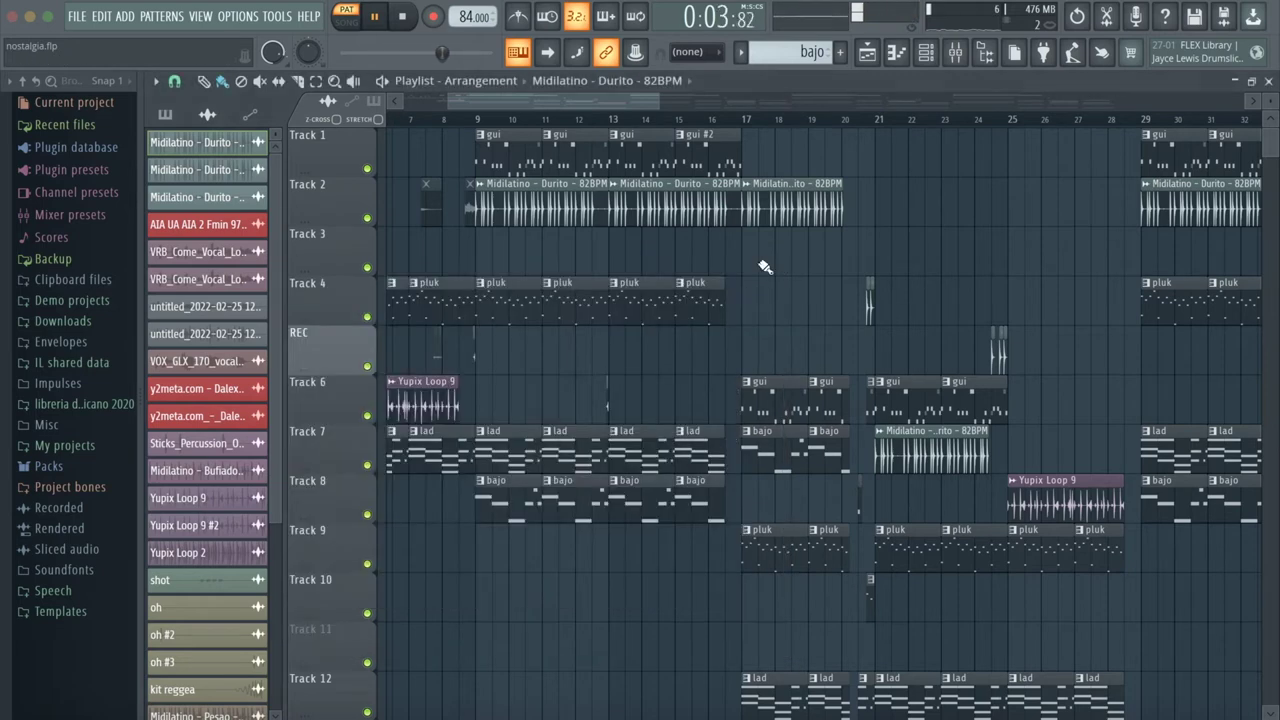
- Play the arrangement from bar 8 to bar 21 while examining the clips on all tracks, and pause
{"action": "left_click", "coordinate": [442, 123]}
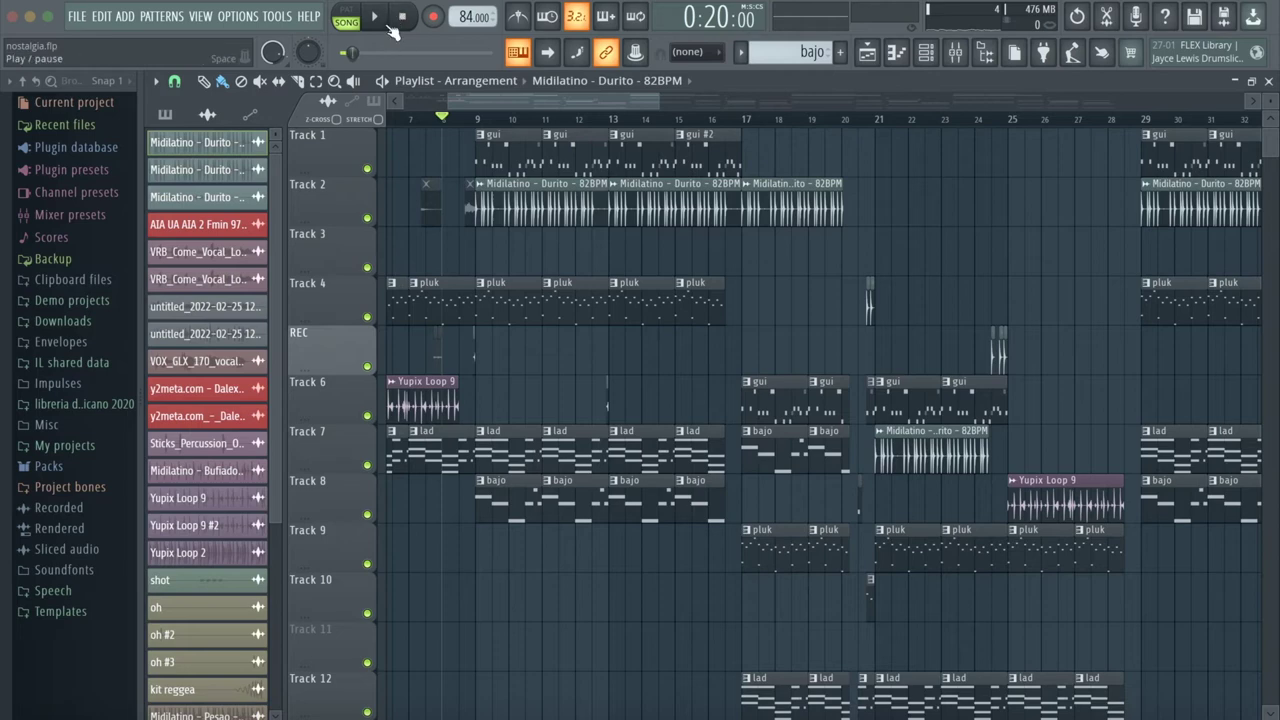
{"action": "left_click", "coordinate": [391, 28]}
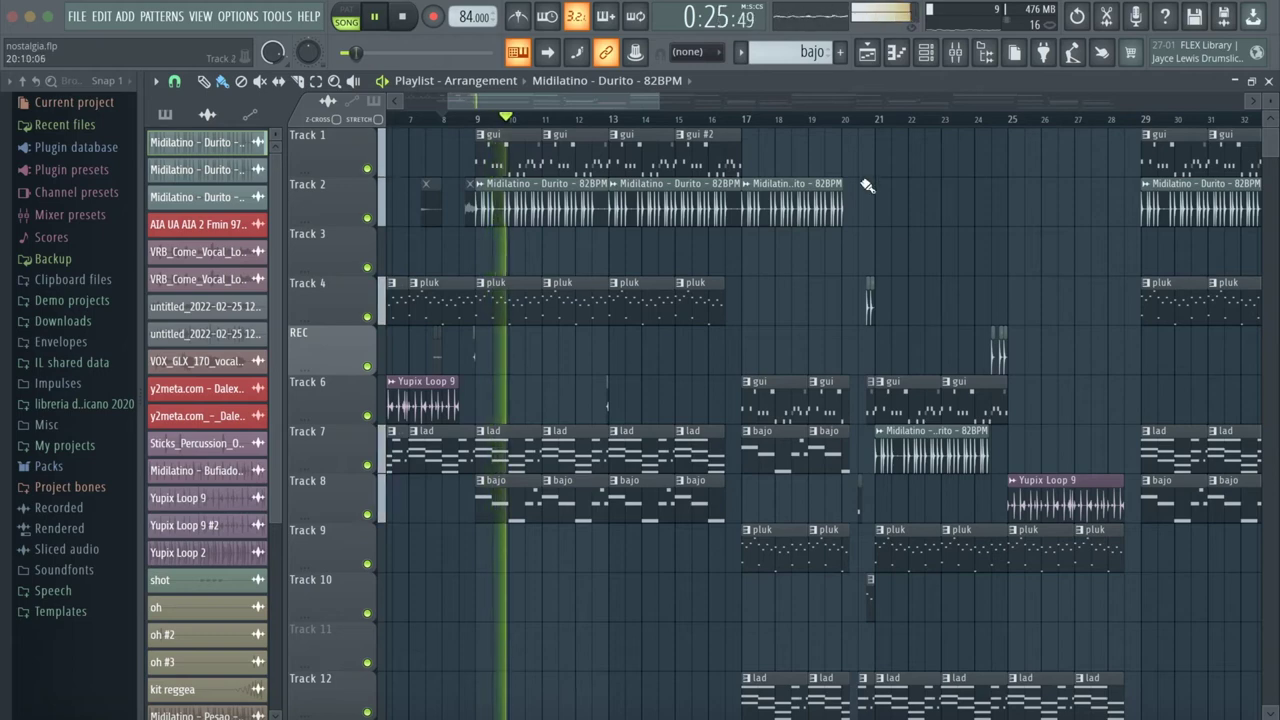
{"action": "left_click_drag", "start_coordinate": [662, 96], "coordinate": [560, 95]}
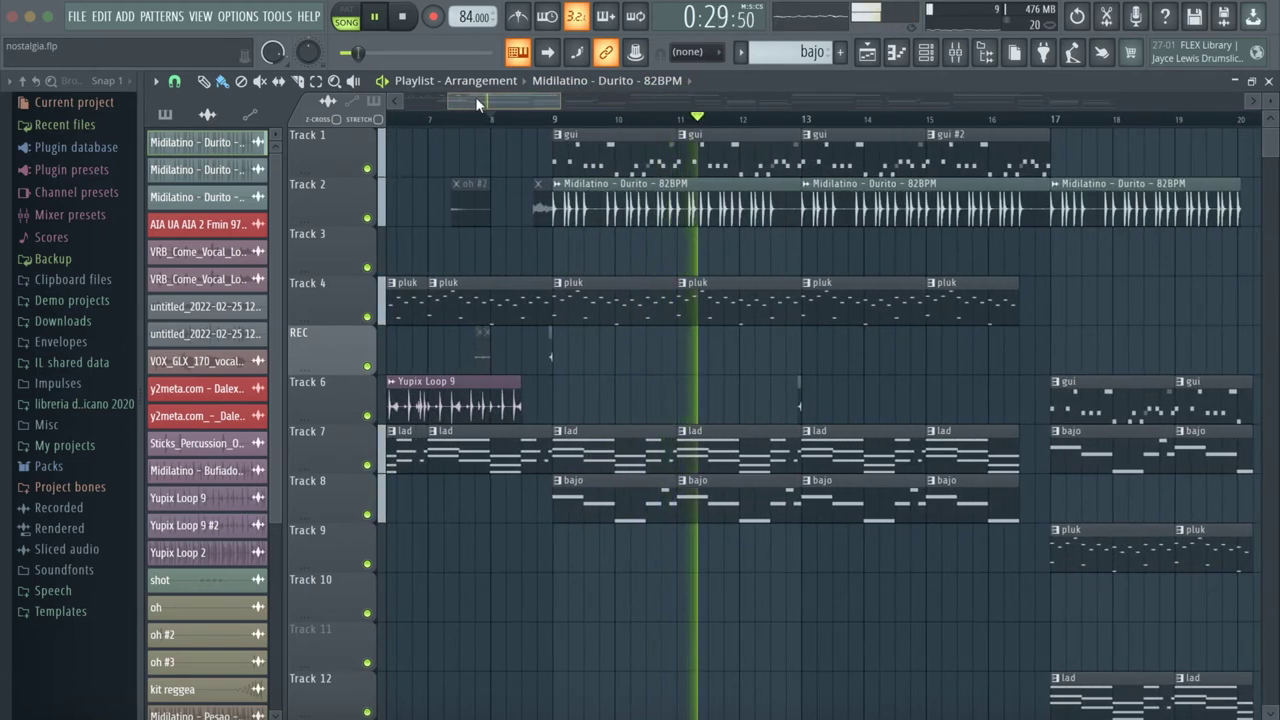
{"action": "left_click_drag", "start_coordinate": [478, 101], "coordinate": [496, 100]}
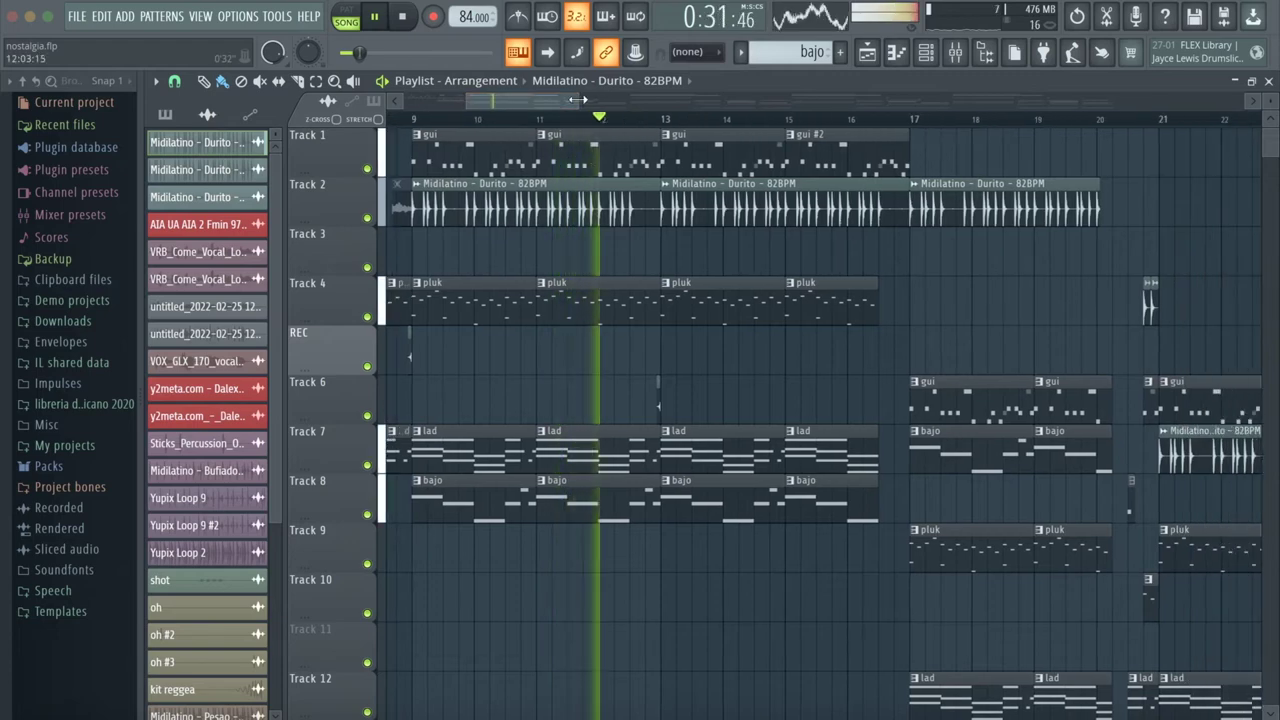
{"action": "left_click_drag", "start_coordinate": [578, 99], "coordinate": [880, 100]}
{"action": "scroll", "coordinate": [857, 278], "scroll_direction": "down", "scroll_amount": 1}
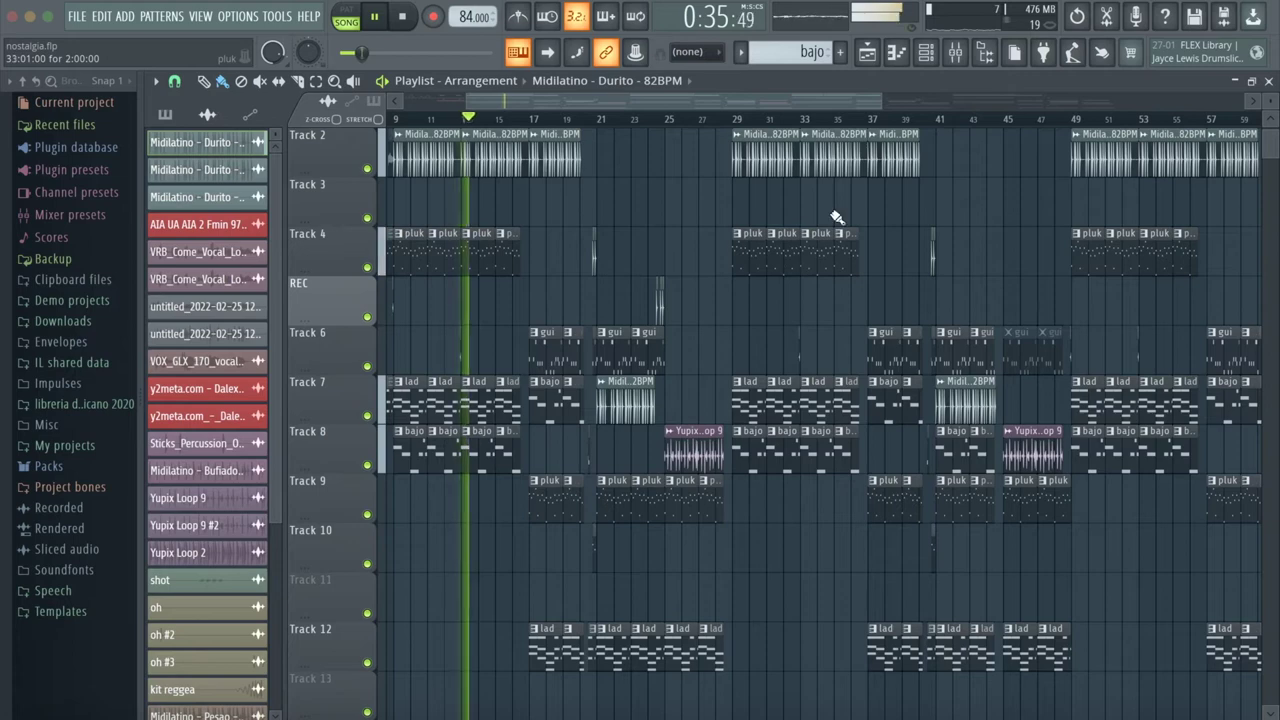
{"action": "scroll", "coordinate": [800, 210], "scroll_direction": "up", "scroll_amount": 1}
{"action": "left_click_drag", "start_coordinate": [866, 107], "coordinate": [703, 103]}
{"action": "scroll", "coordinate": [773, 288], "scroll_direction": "down", "scroll_amount": 3}
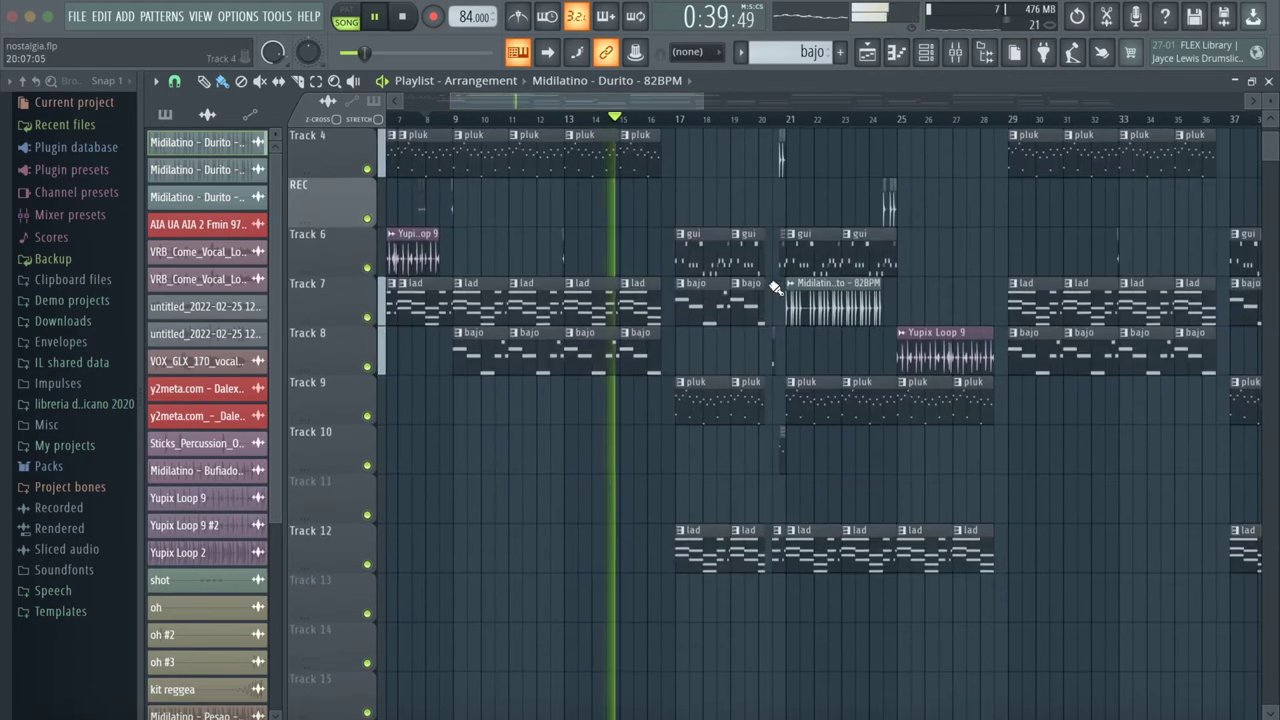
{"action": "scroll", "coordinate": [772, 287], "scroll_direction": "up", "scroll_amount": 3}
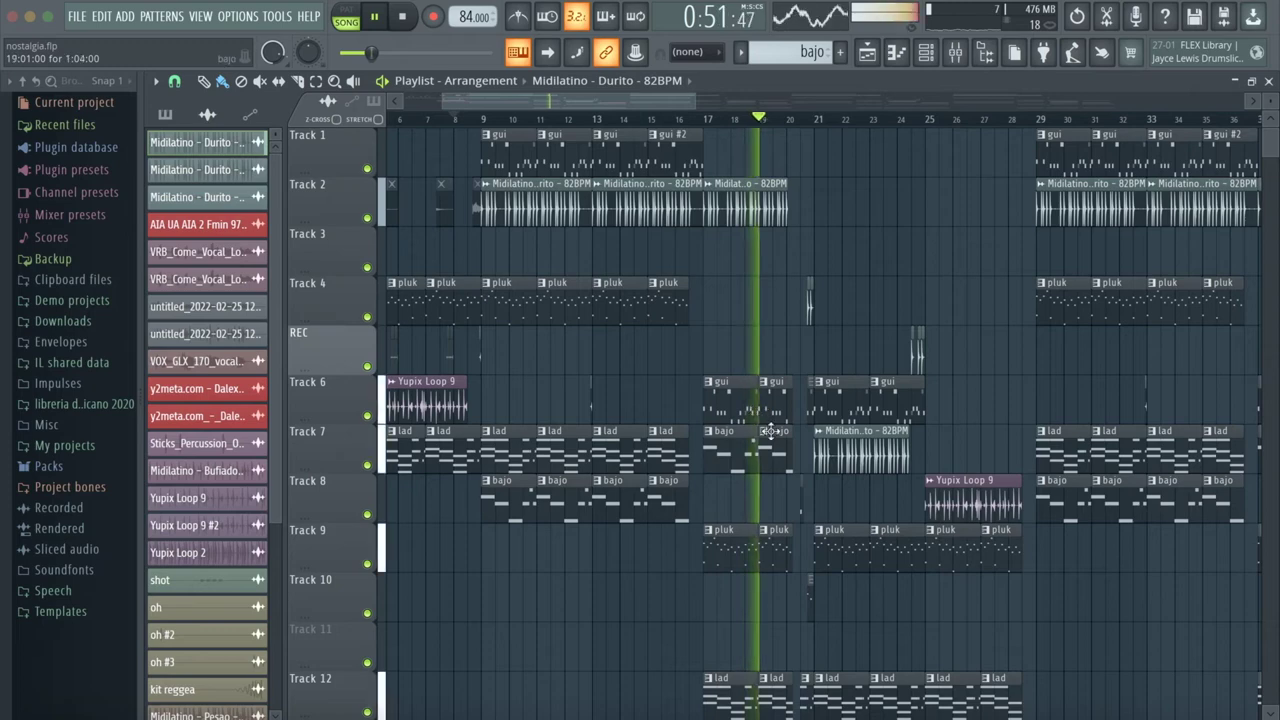
{"action": "scroll", "coordinate": [771, 431], "scroll_direction": "down", "scroll_amount": 1}
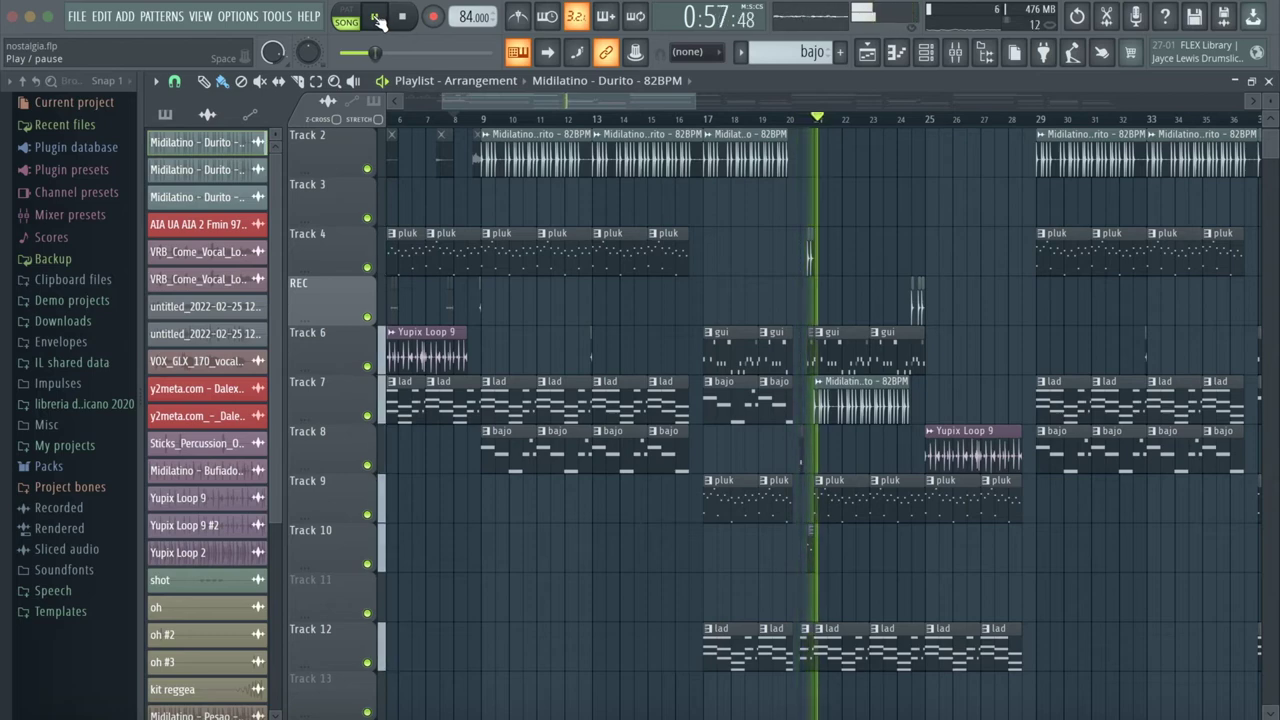
{"action": "left_click", "coordinate": [379, 20]}
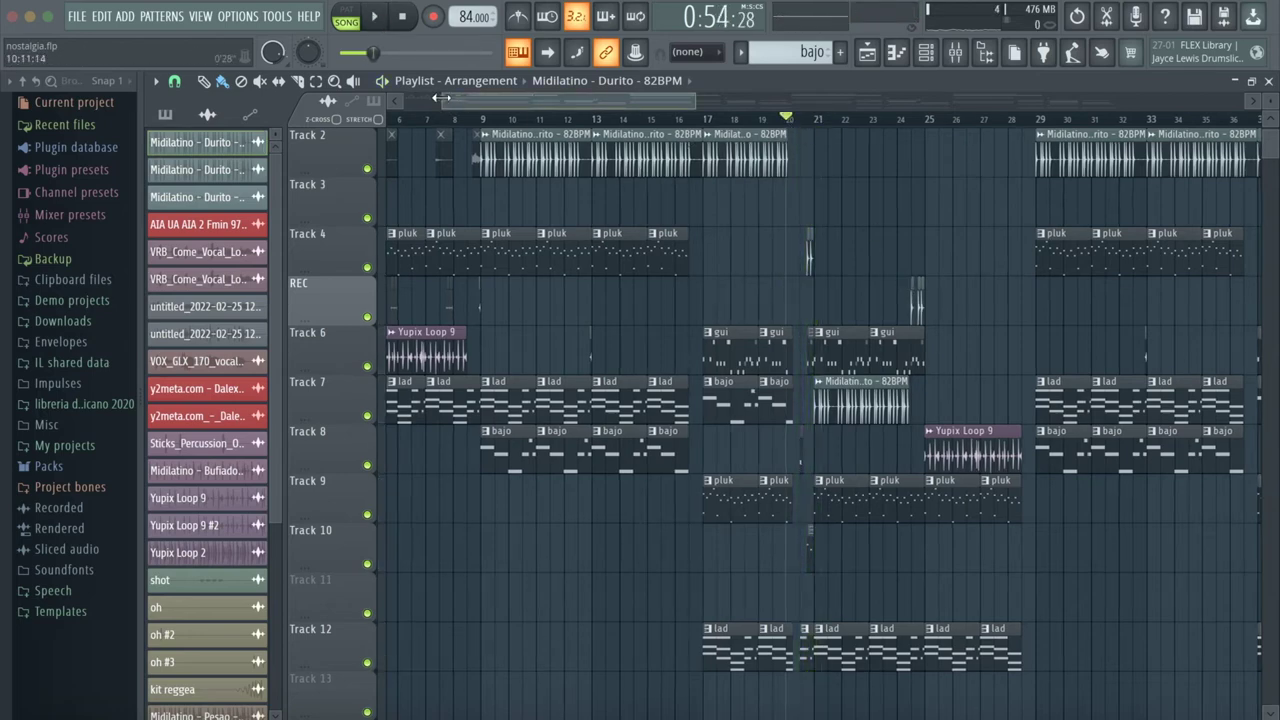
- Resume playback from bar 20, follow the section from bar 21, and pause around bar 25
{"action": "left_click_drag", "start_coordinate": [453, 103], "coordinate": [487, 92]}
{"action": "left_click", "coordinate": [382, 26]}
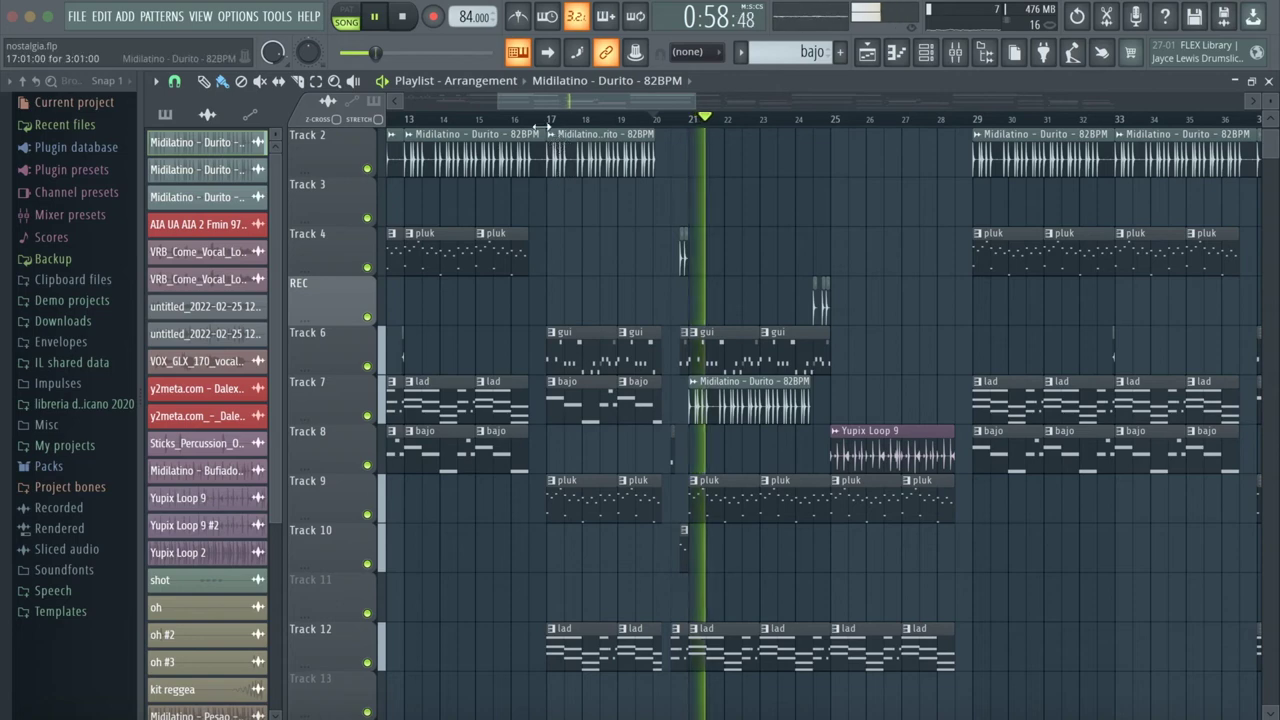
{"action": "left_click_drag", "start_coordinate": [497, 101], "coordinate": [648, 146]}
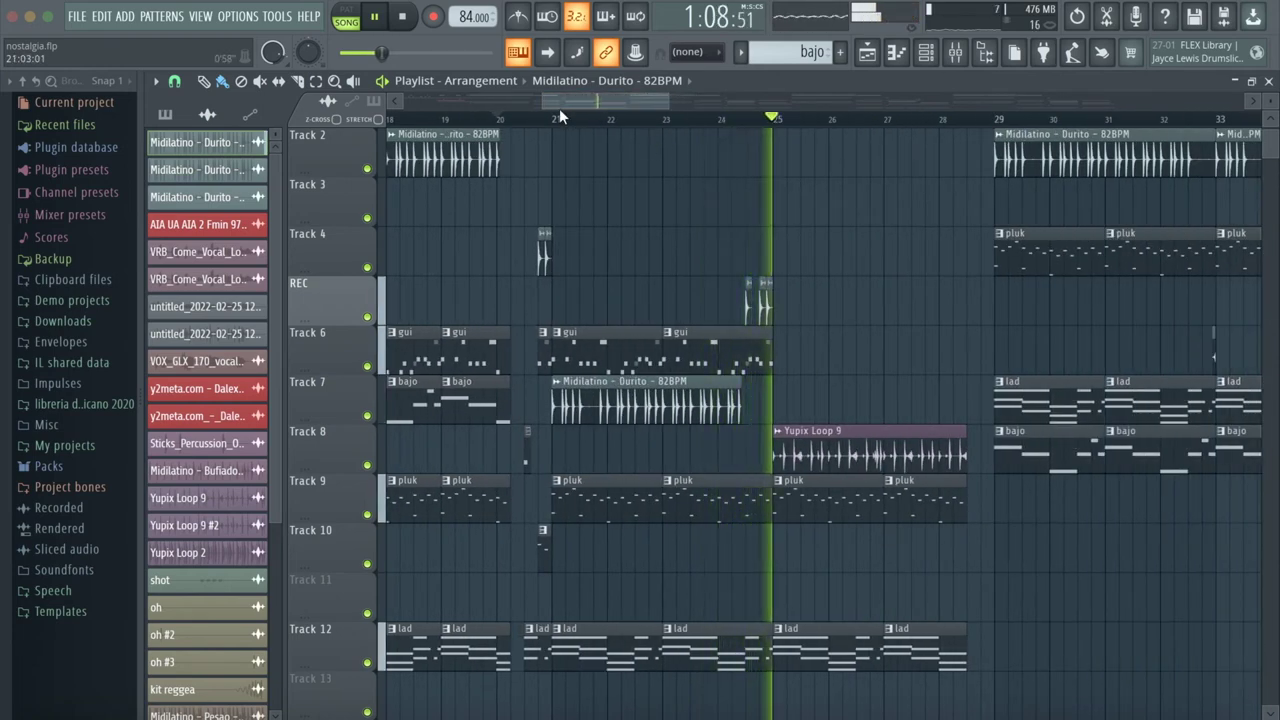
{"action": "left_click", "coordinate": [381, 18]}
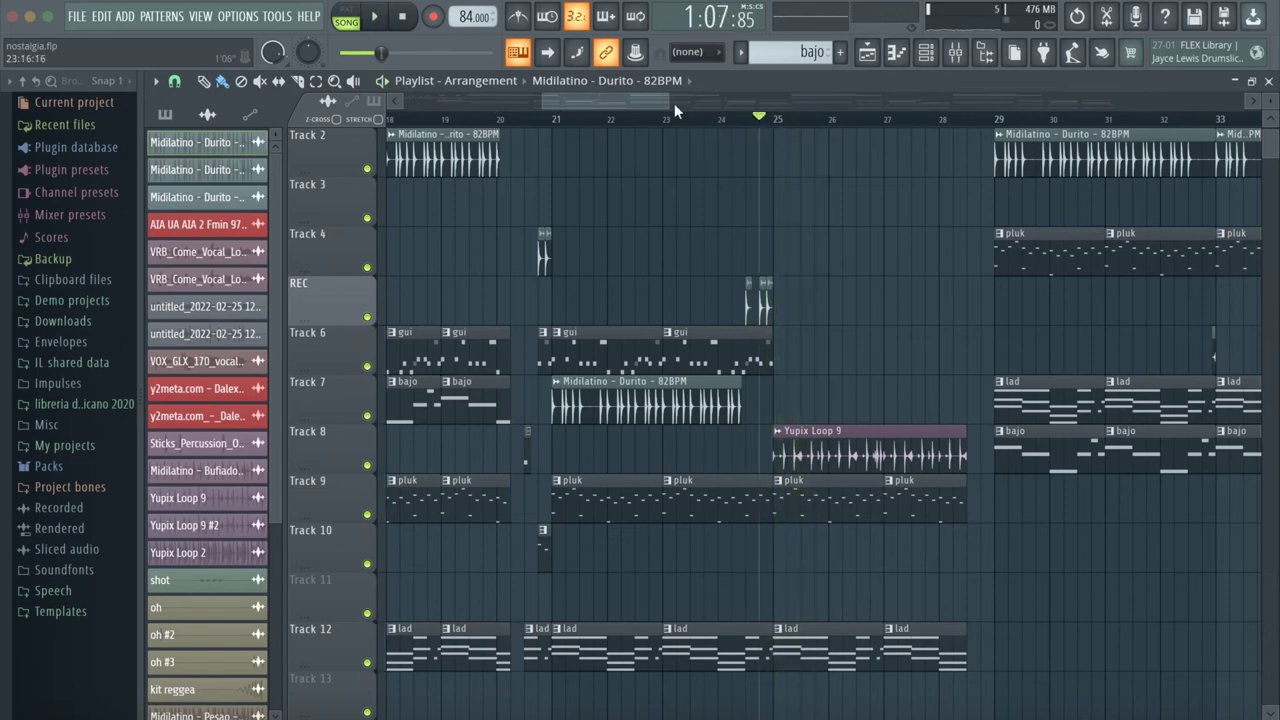
- Play on from just before bar 25 to bar 41 while examining the repeated sections through the end of the arrangement, and pause
{"action": "left_click_drag", "start_coordinate": [668, 103], "coordinate": [853, 103]}
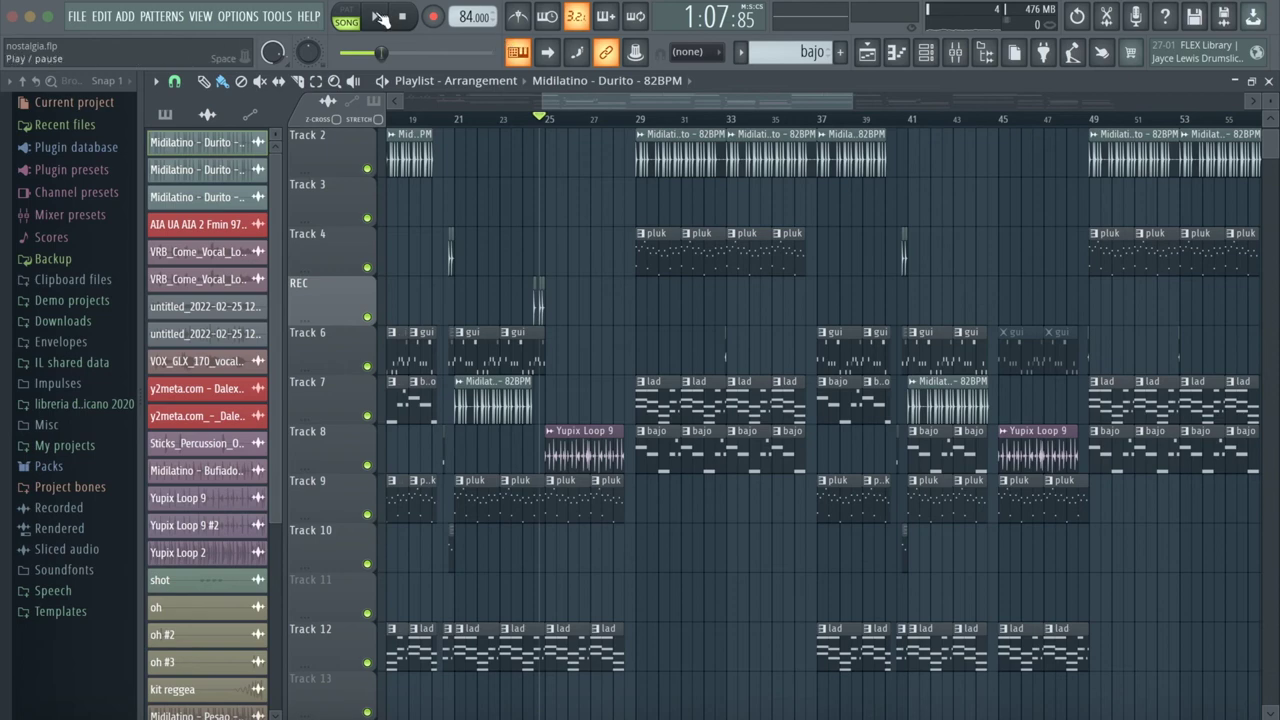
{"action": "left_click", "coordinate": [381, 18]}
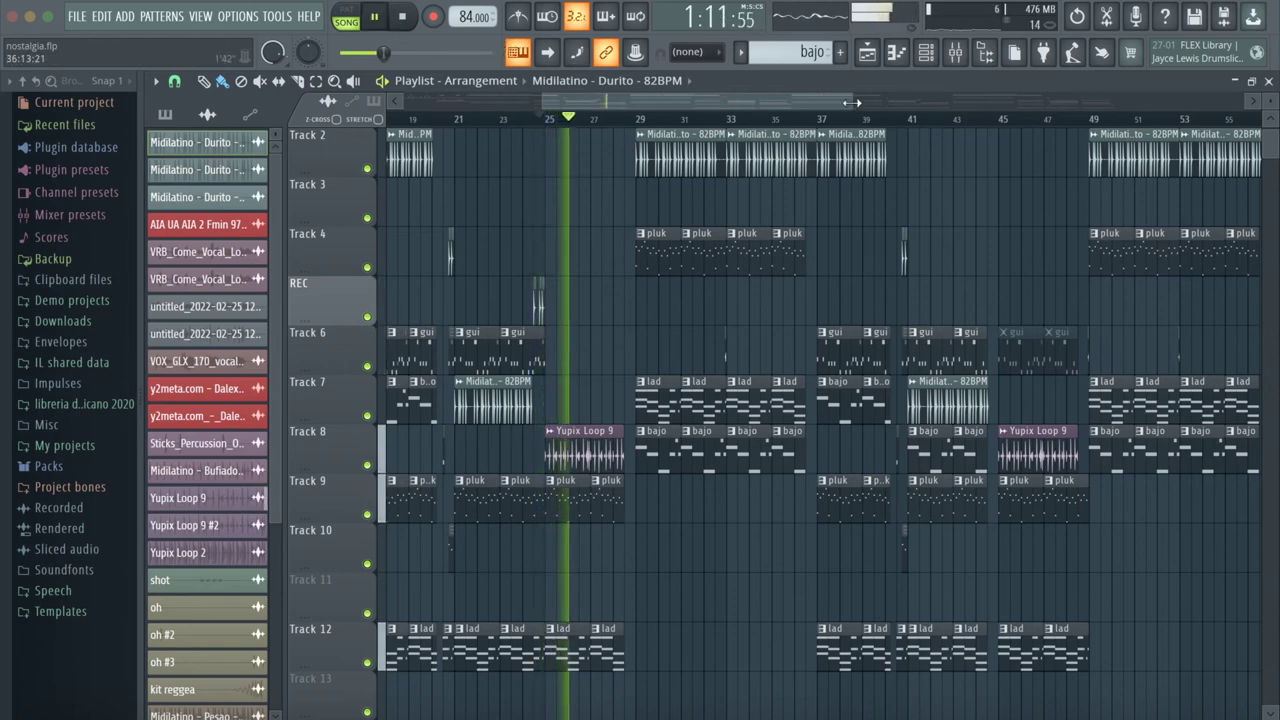
{"action": "left_click_drag", "start_coordinate": [852, 102], "coordinate": [754, 87]}
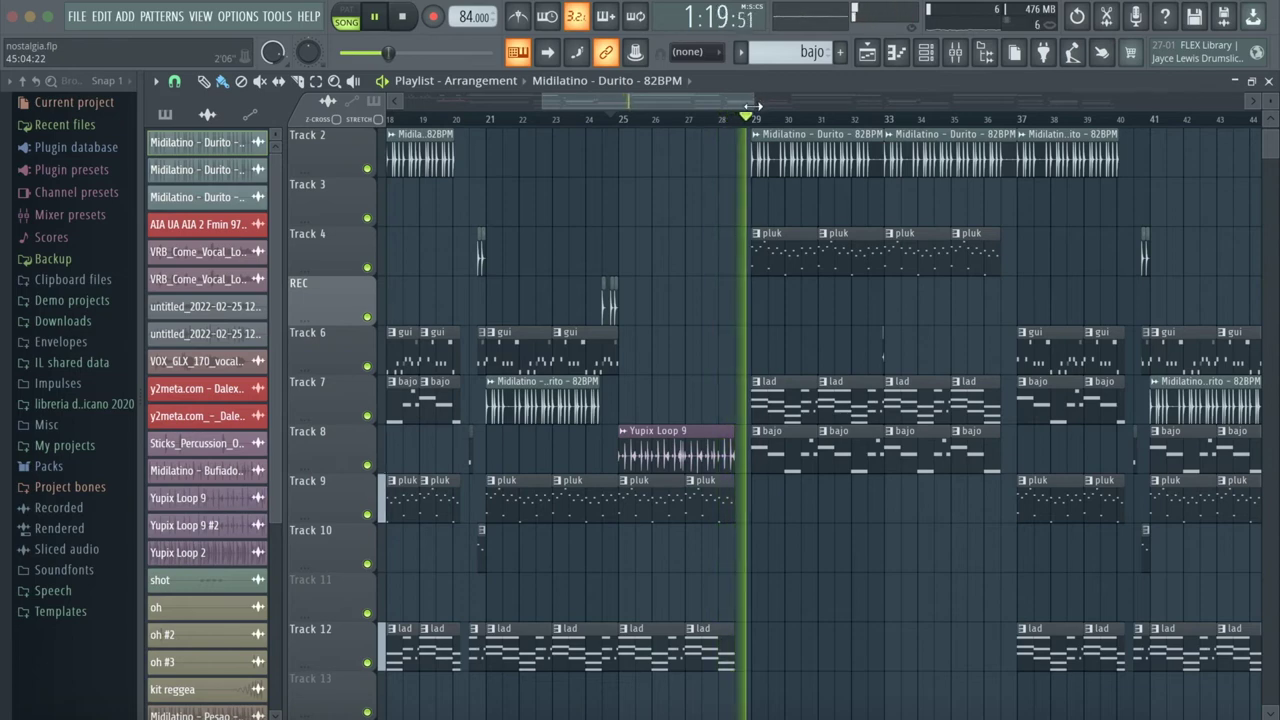
{"action": "left_click_drag", "start_coordinate": [752, 106], "coordinate": [804, 104]}
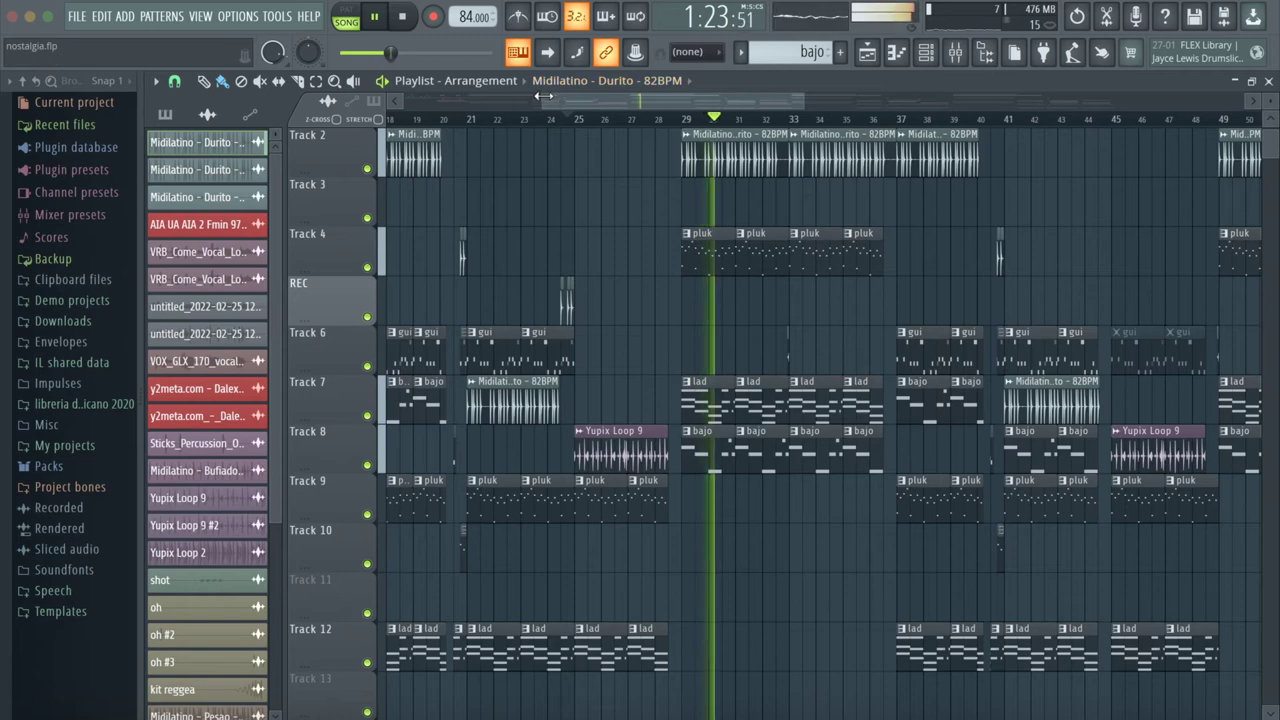
{"action": "left_click_drag", "start_coordinate": [542, 95], "coordinate": [548, 97]}
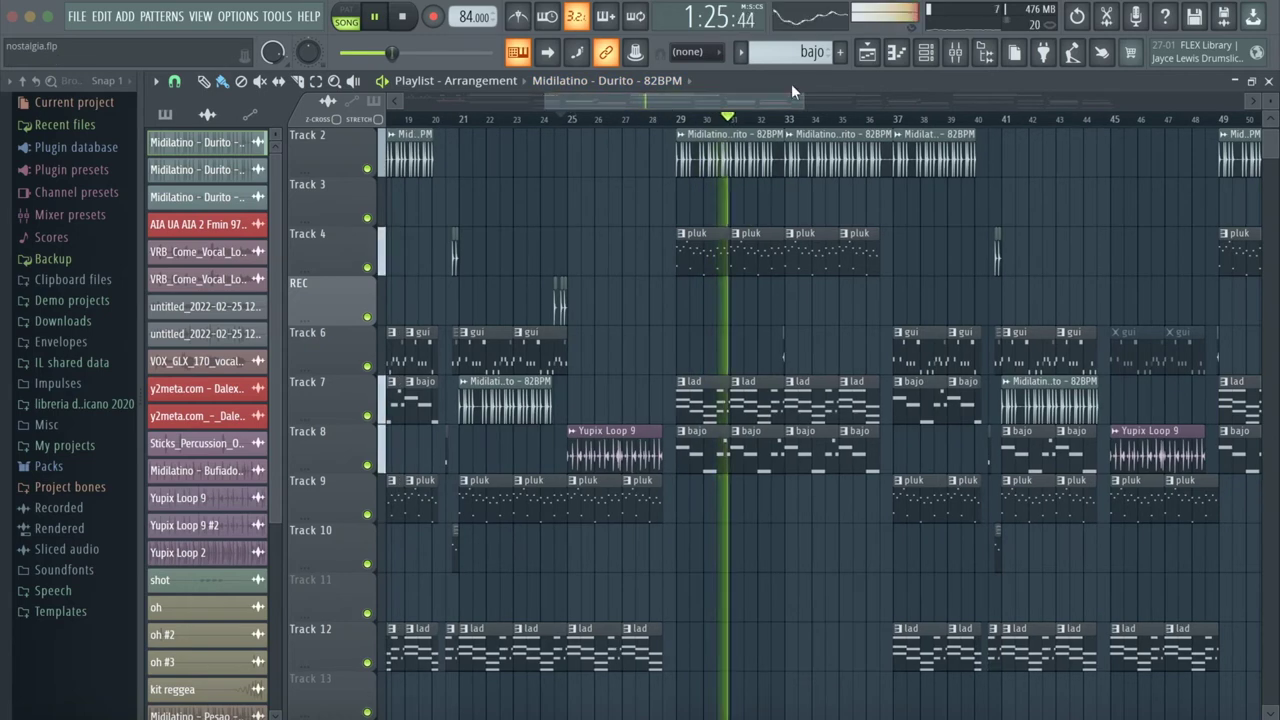
{"action": "left_click_drag", "start_coordinate": [805, 98], "coordinate": [831, 146]}
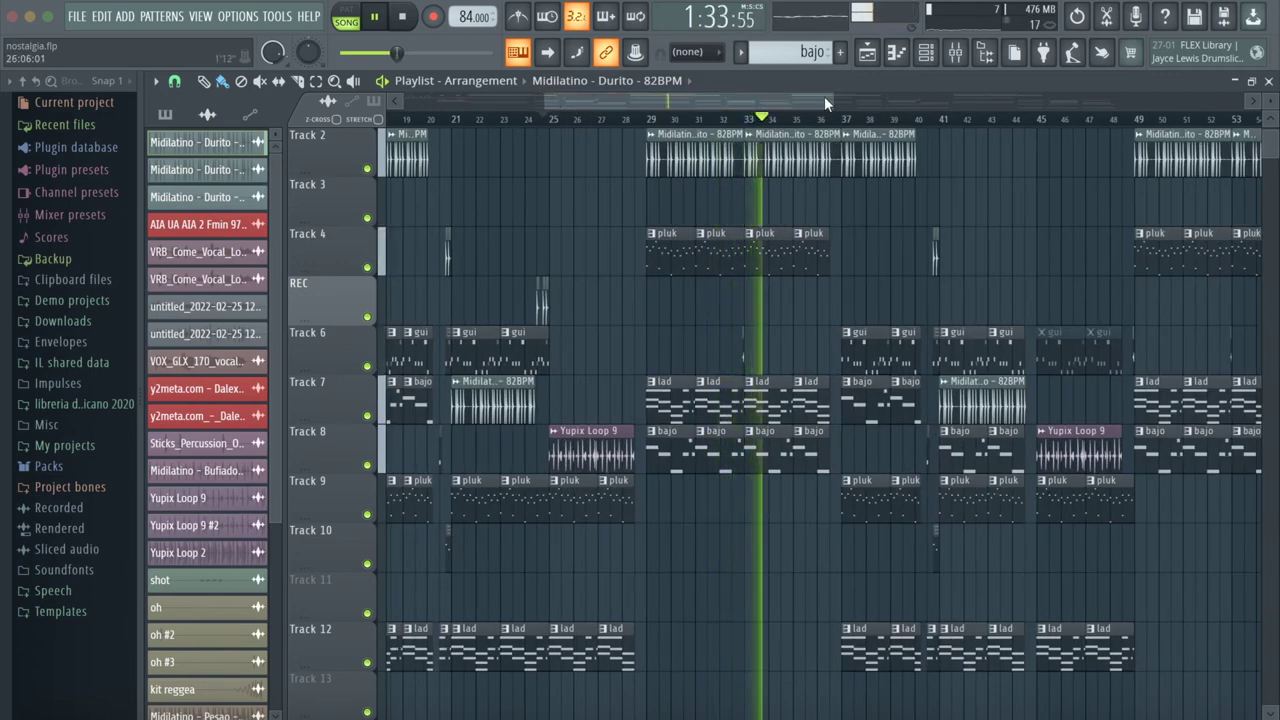
{"action": "left_click_drag", "start_coordinate": [834, 96], "coordinate": [1212, 268]}
{"action": "left_click_drag", "start_coordinate": [1212, 99], "coordinate": [1204, 99]}
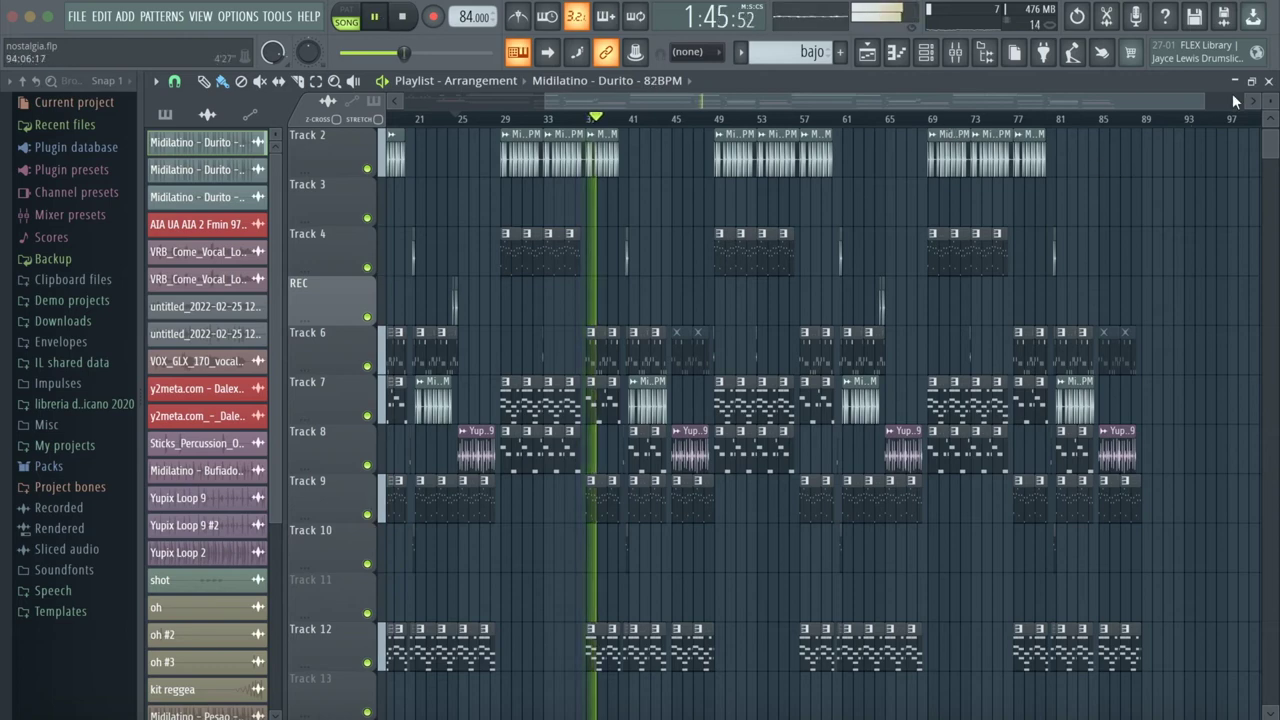
{"action": "left_click_drag", "start_coordinate": [1202, 100], "coordinate": [995, 99]}
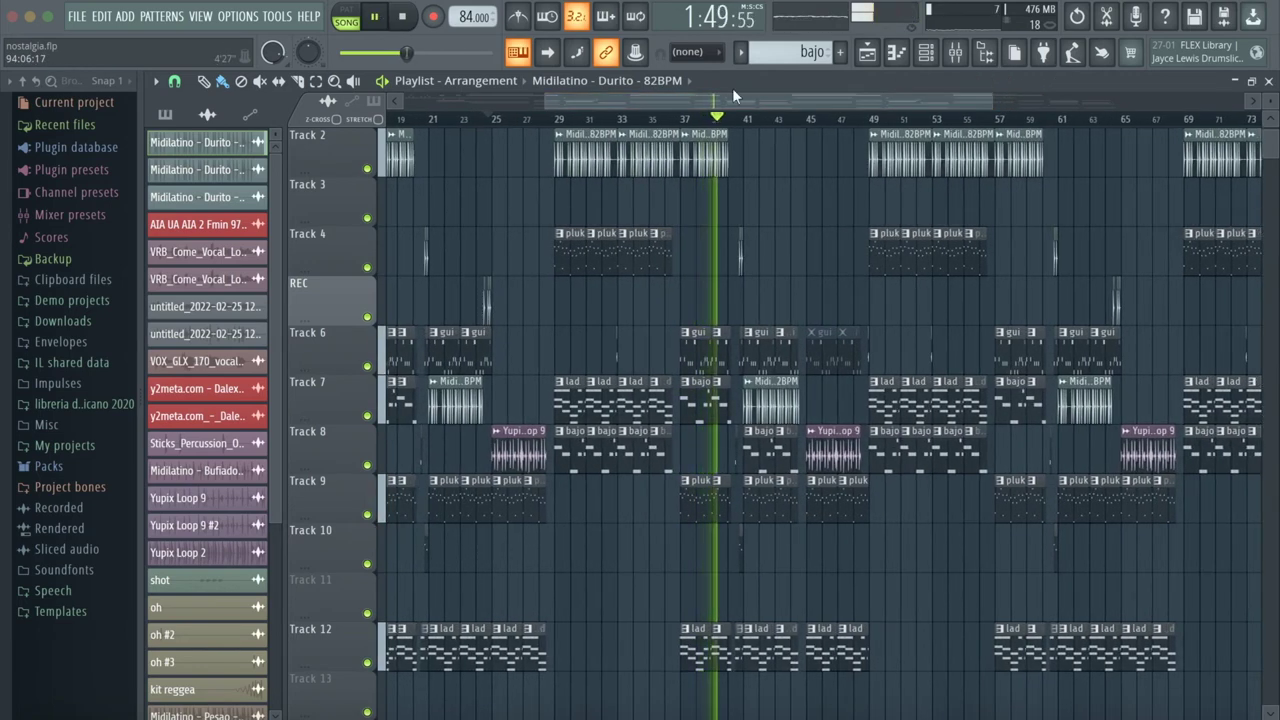
{"action": "left_click_drag", "start_coordinate": [546, 100], "coordinate": [658, 100]}
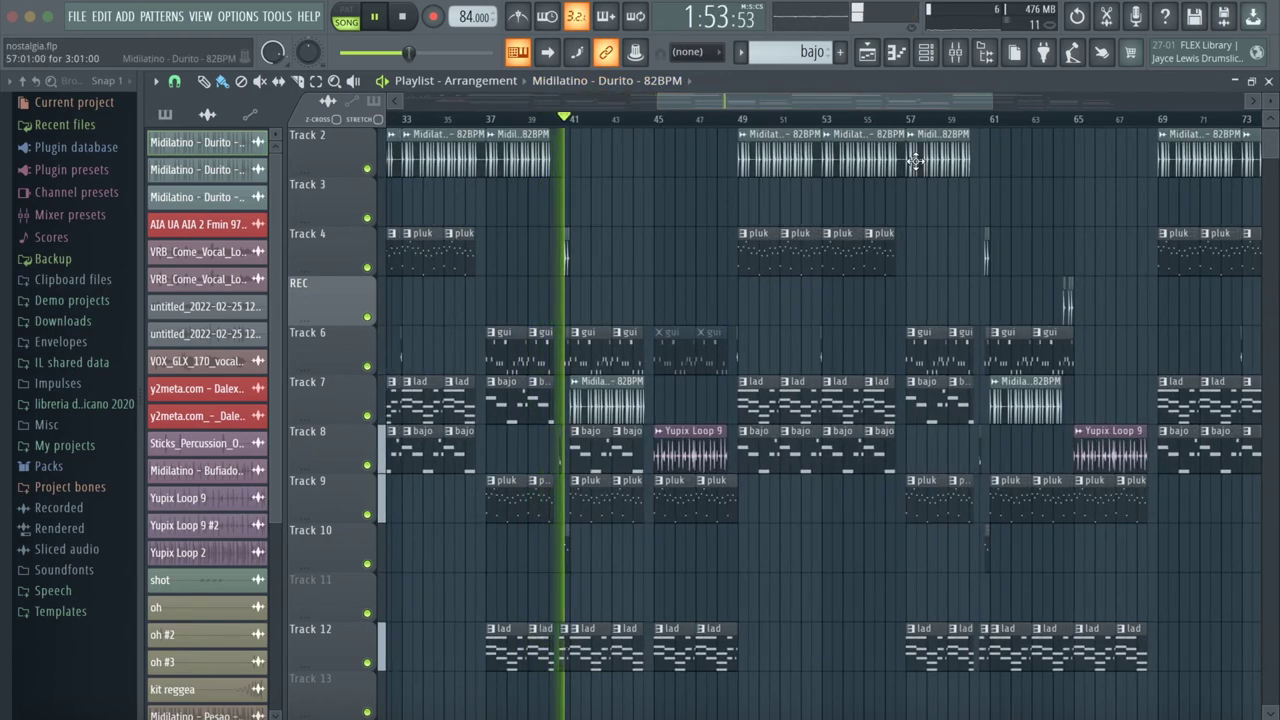
{"action": "left_click", "coordinate": [376, 18]}
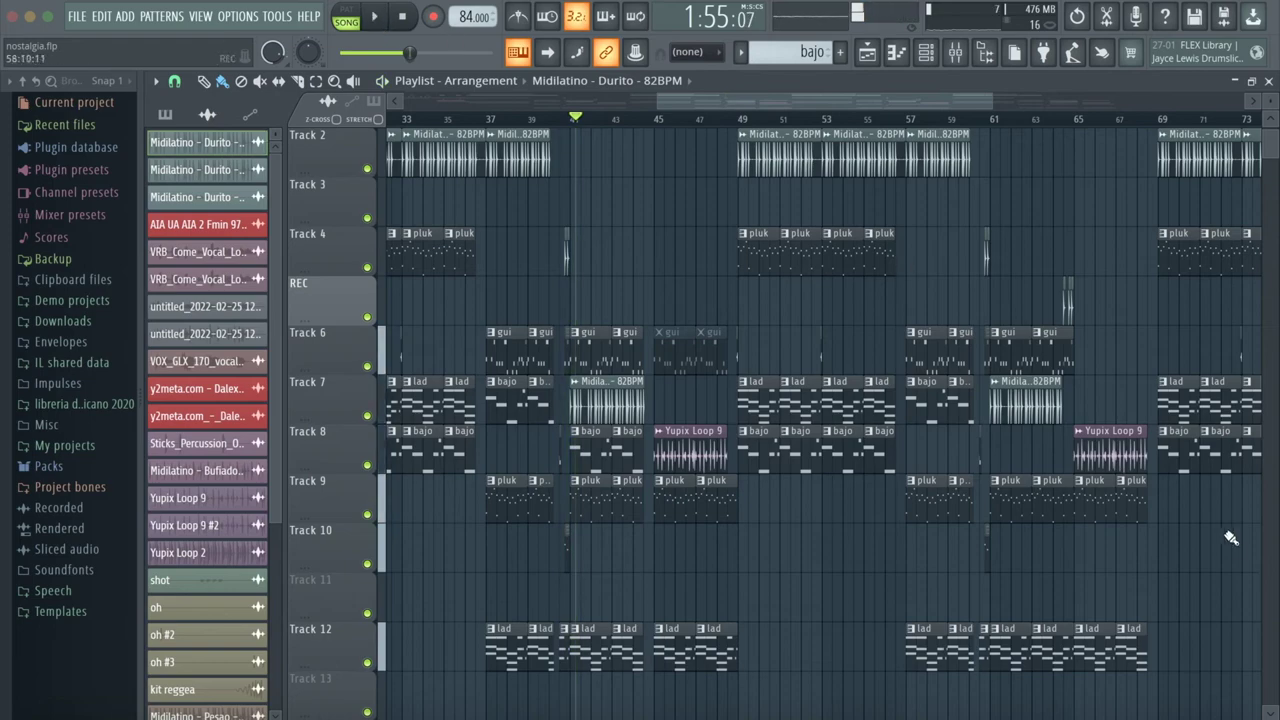